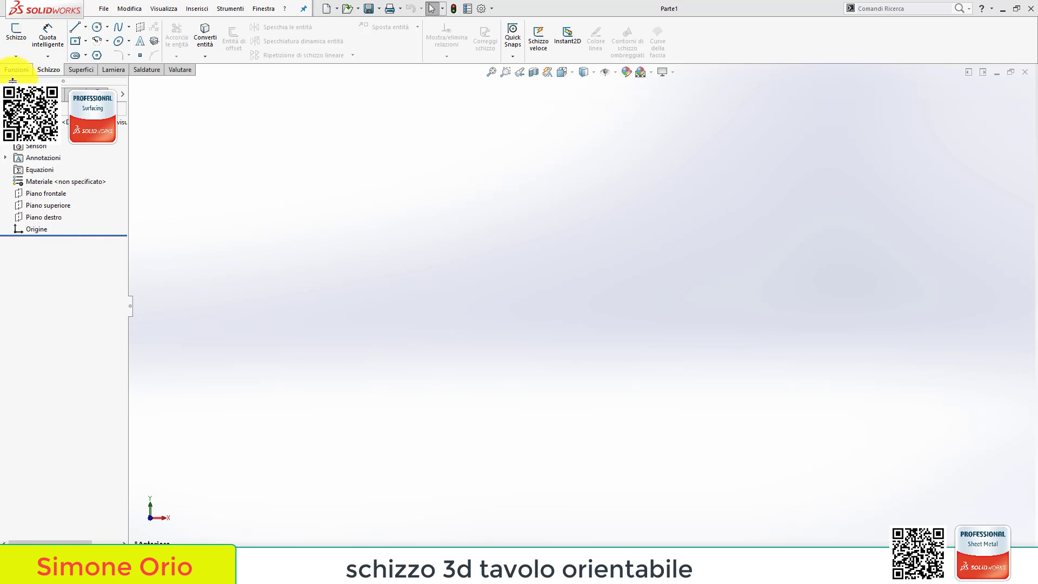
In a new 3D sketch, draw an origin-centred rectangle on the horizontal ZX plane
{"action": "left_click", "coordinate": [17, 57]}
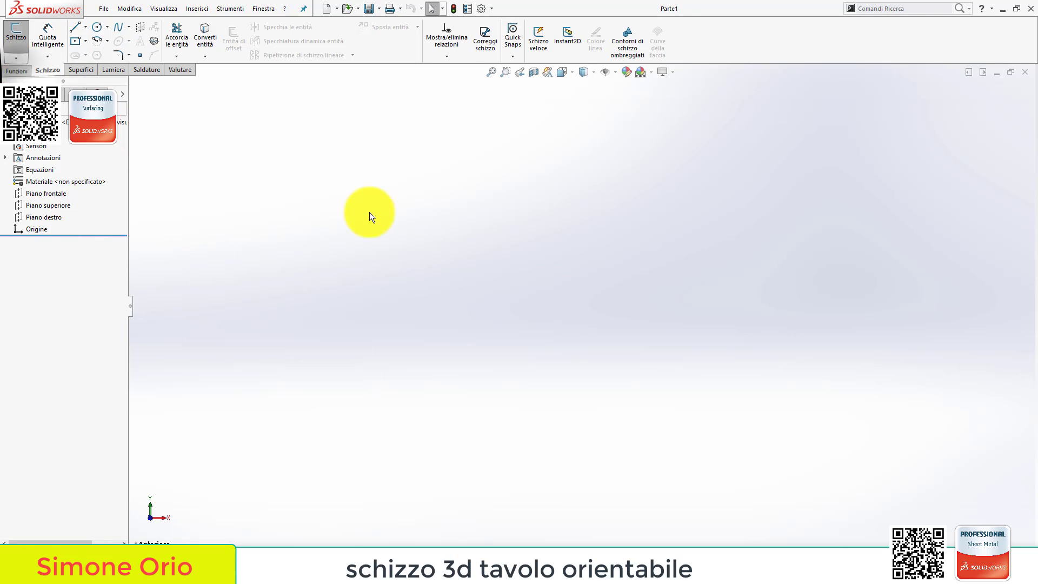
{"action": "left_click", "coordinate": [75, 40]}
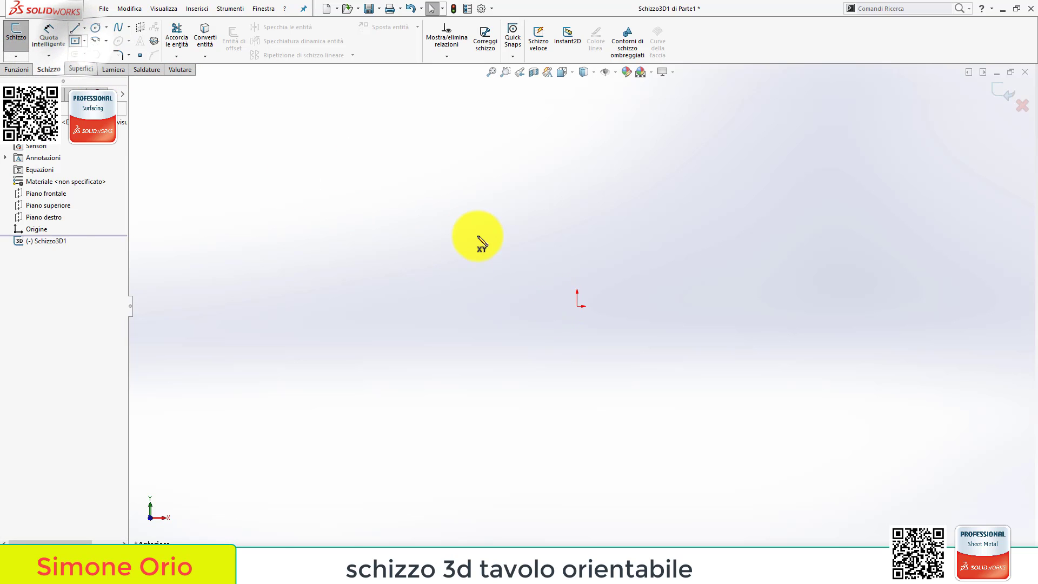
{"action": "left_click", "coordinate": [577, 307]}
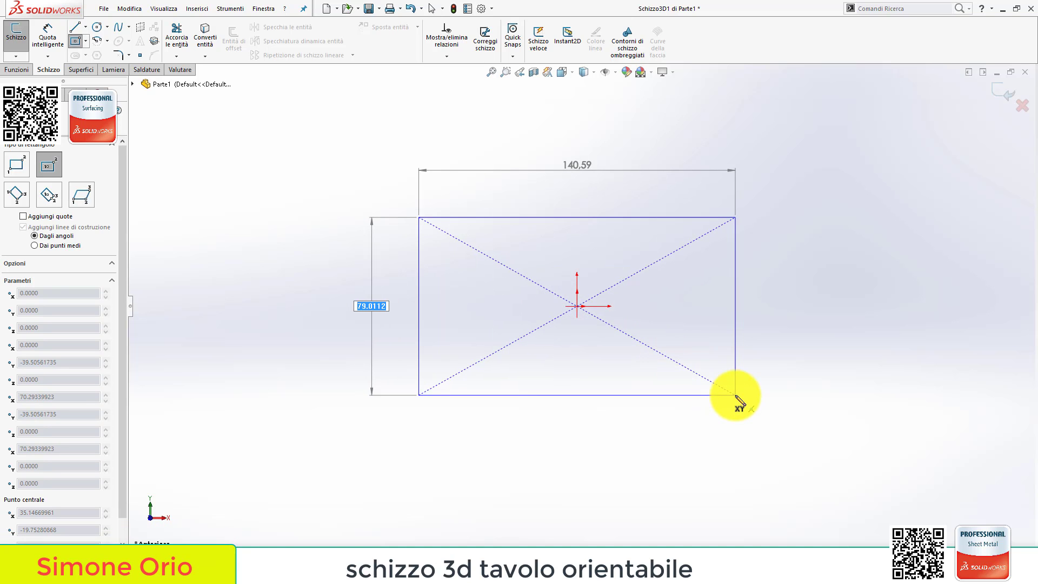
{"action": "middle_click_drag", "start_coordinate": [726, 400], "coordinate": [691, 464]}
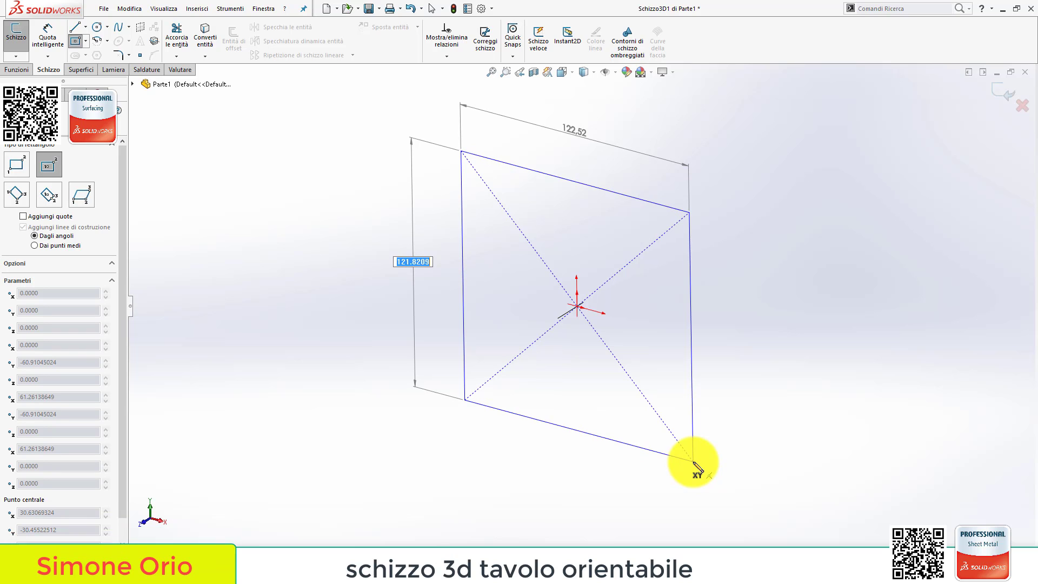
{"action": "key", "text": "Tab"}
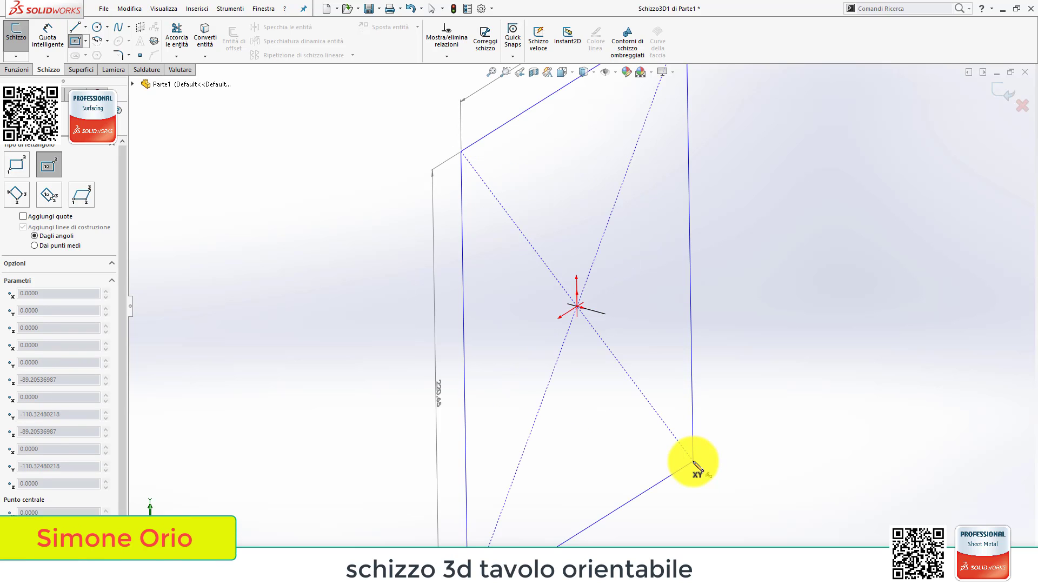
{"action": "key", "text": "Tab"}
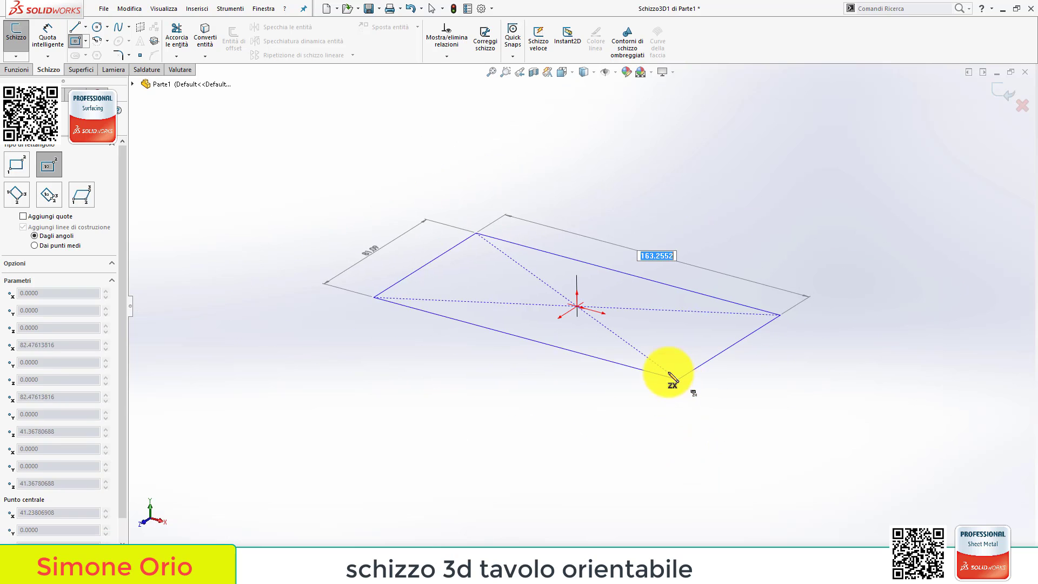
{"action": "left_click", "coordinate": [673, 392]}
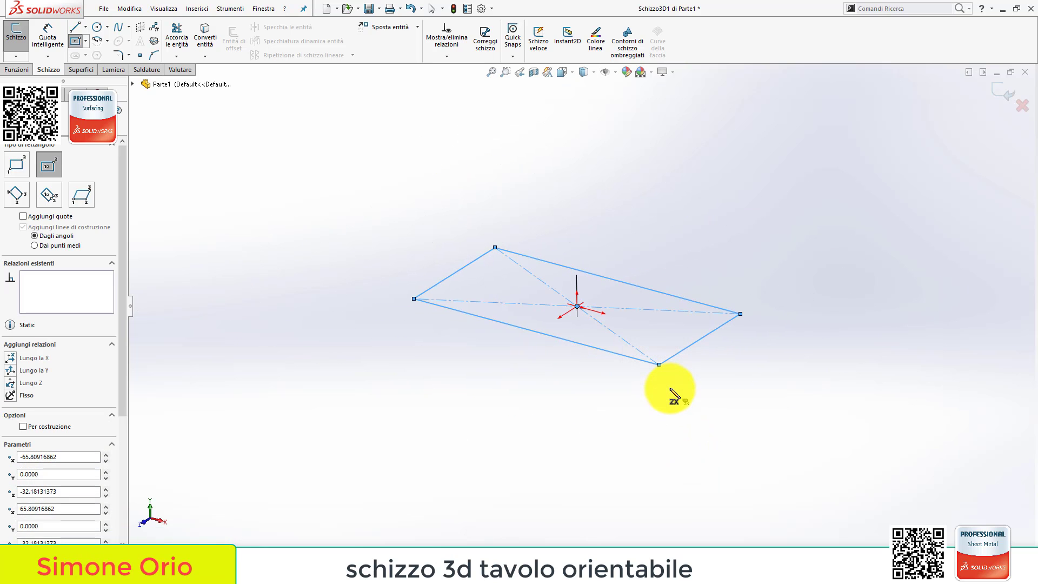
{"action": "key", "text": "Escape"}
Dimension the rectangle's short edge 100 and long edge 200
{"action": "right_click_drag", "start_coordinate": [727, 418], "coordinate": [729, 367]}
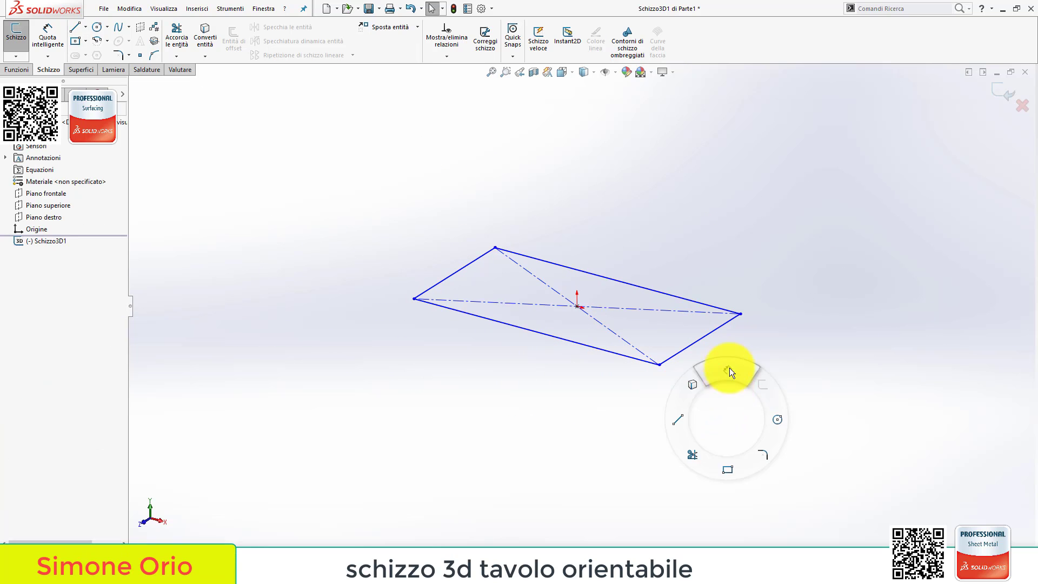
{"action": "left_click", "coordinate": [706, 350]}
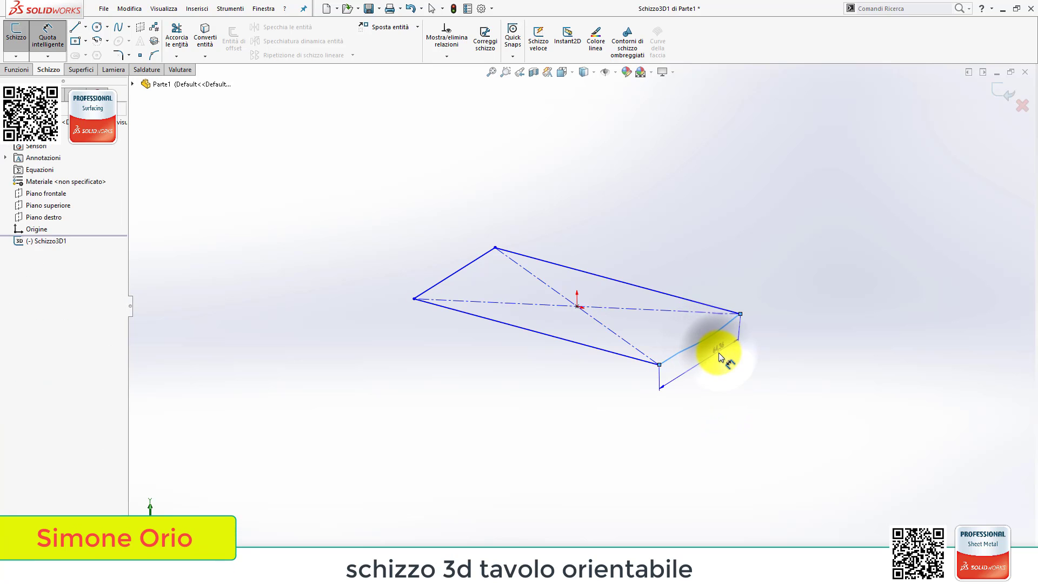
{"action": "left_click", "coordinate": [719, 352]}
{"action": "type", "text": "100"}
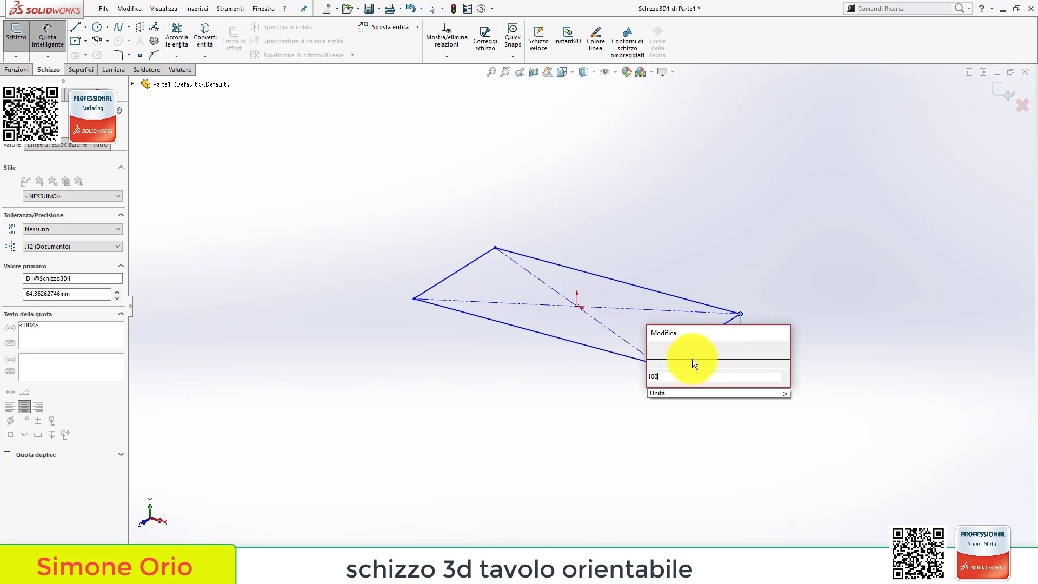
{"action": "left_click", "coordinate": [654, 350]}
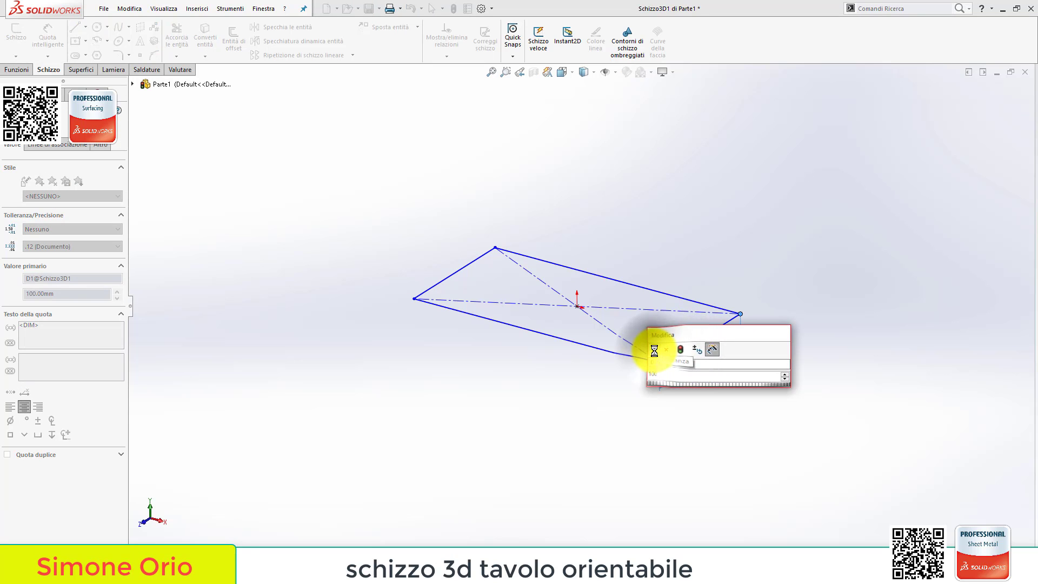
{"action": "left_click", "coordinate": [615, 354]}
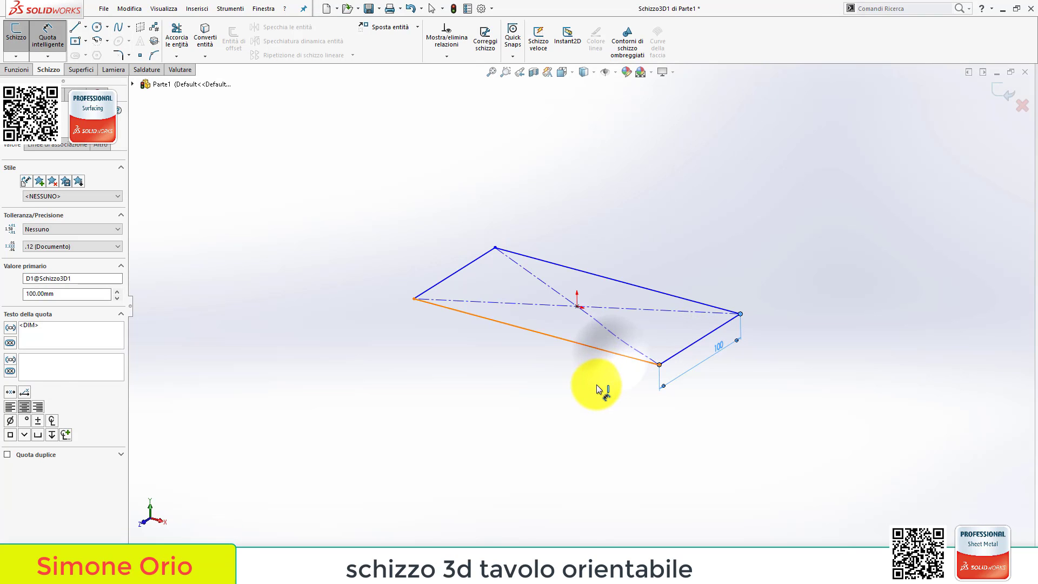
{"action": "left_click", "coordinate": [589, 387]}
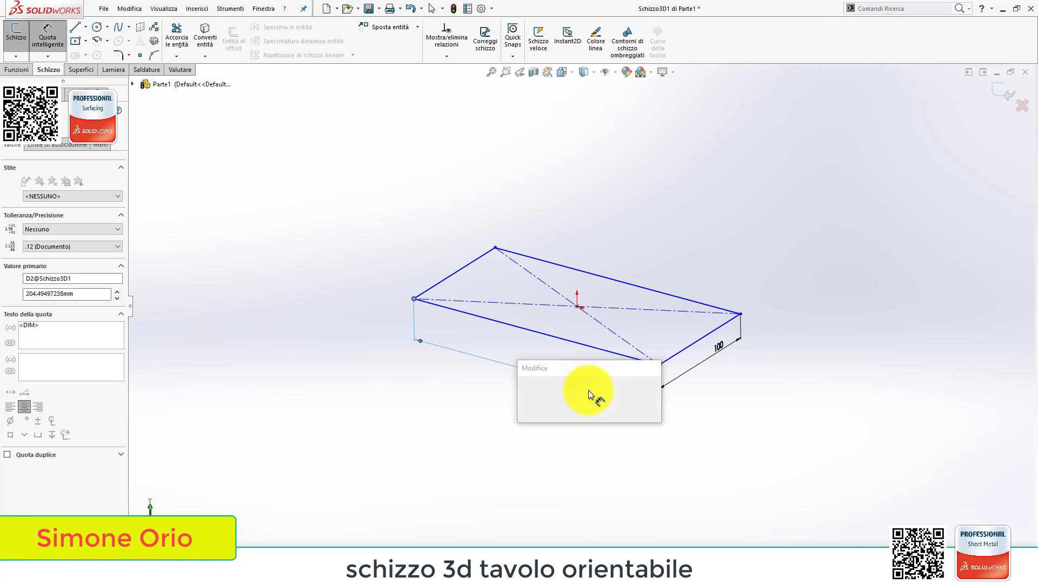
{"action": "type", "text": "200"}
{"action": "left_click", "coordinate": [553, 384]}
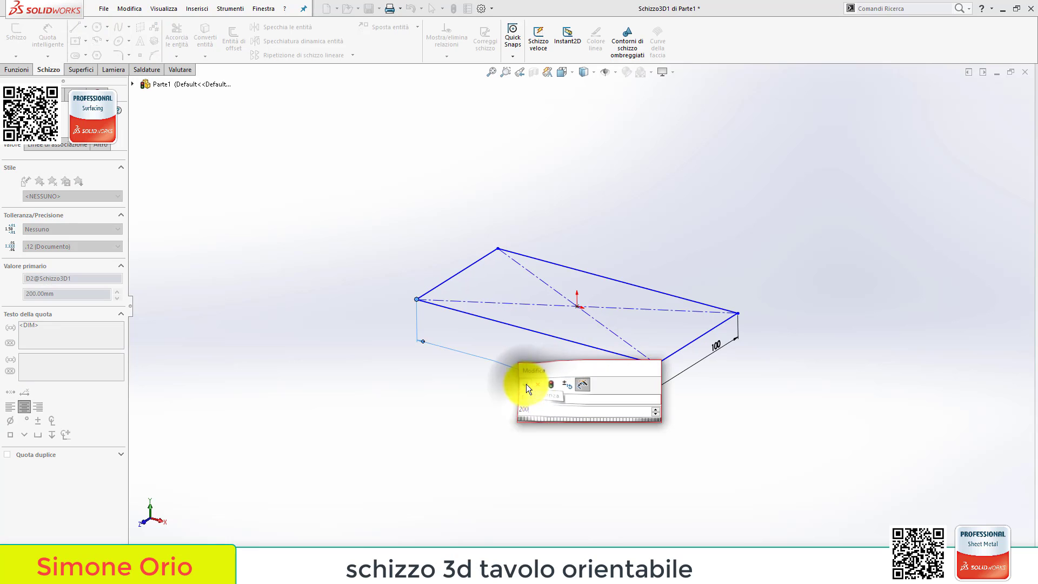
{"action": "left_click", "coordinate": [526, 384]}
{"action": "key", "text": "Escape"}
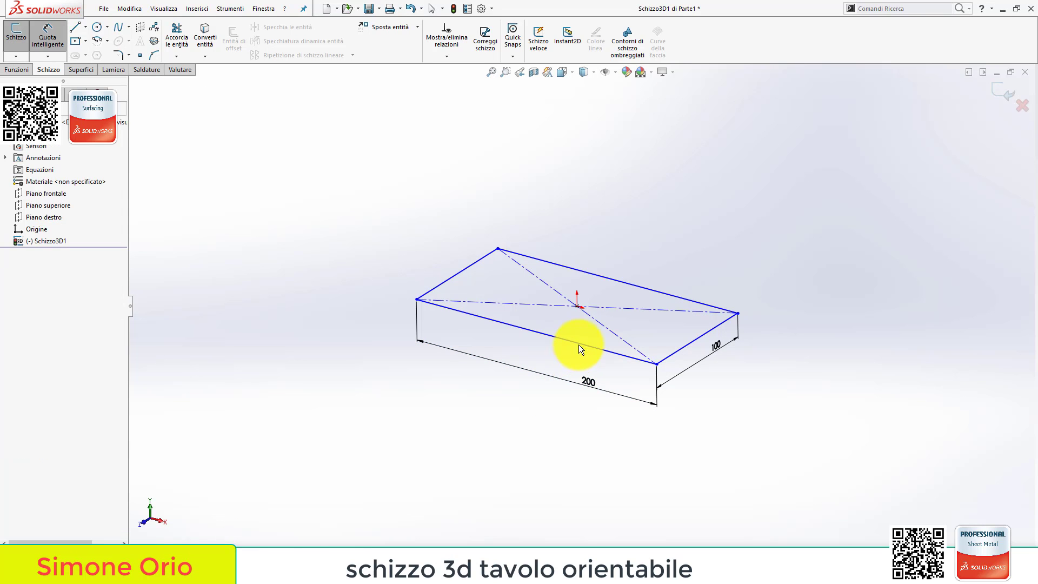
Constrain the long front edge Along X and the short right edge Along Z
{"action": "left_click", "coordinate": [579, 343]}
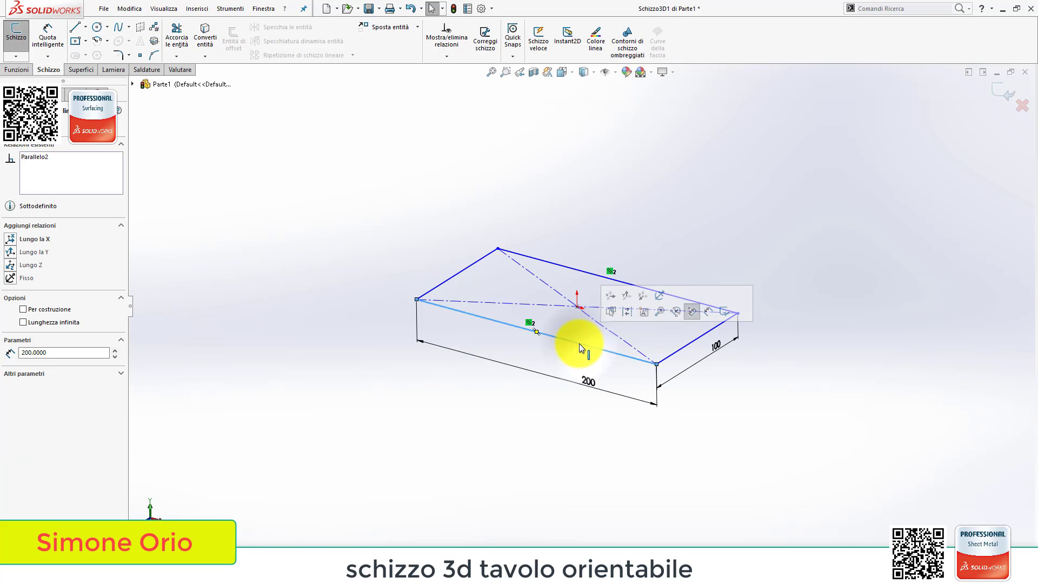
{"action": "left_click", "coordinate": [612, 294]}
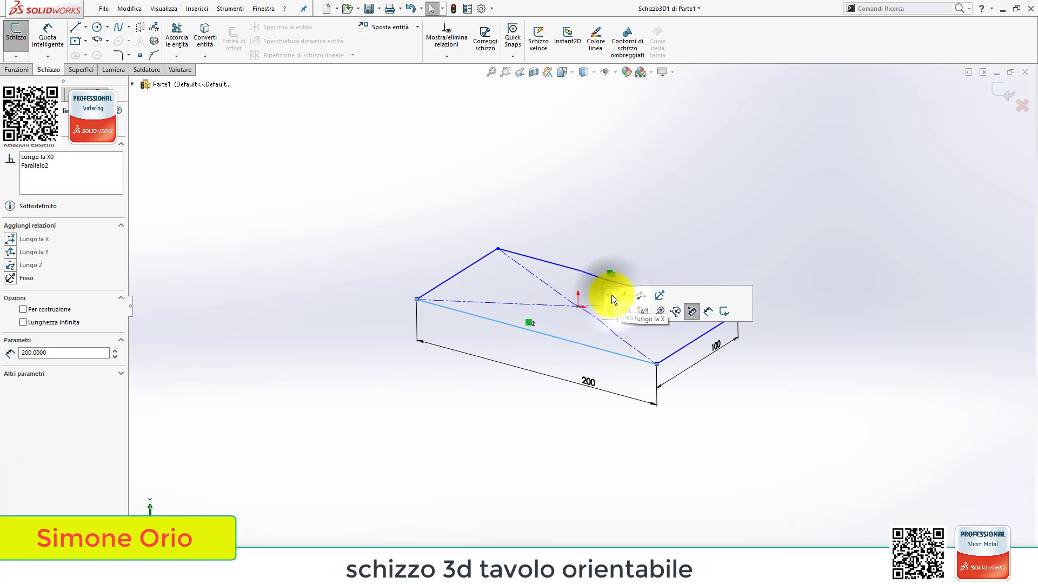
{"action": "left_click", "coordinate": [738, 442]}
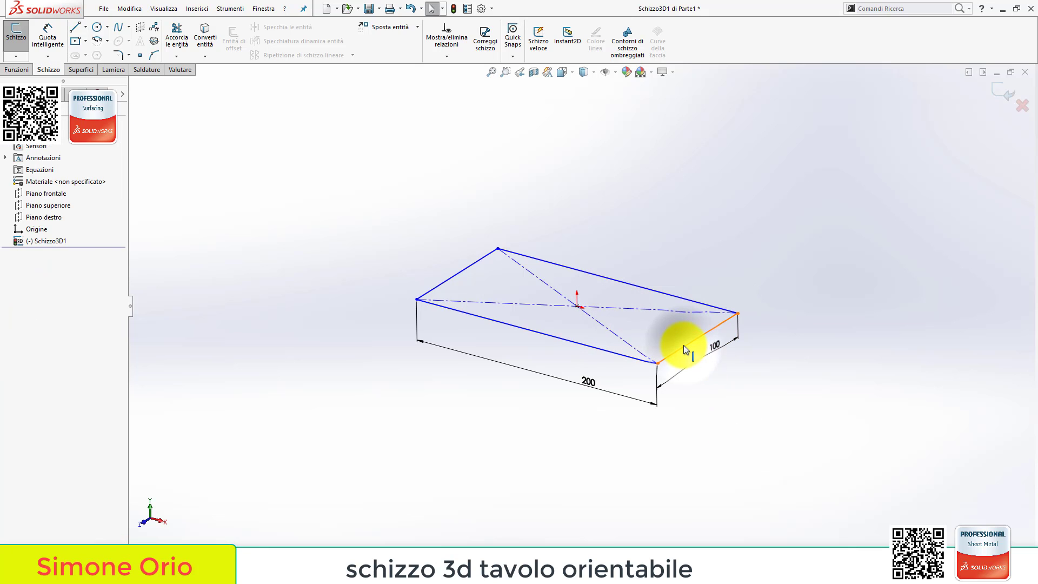
{"action": "left_click", "coordinate": [683, 345]}
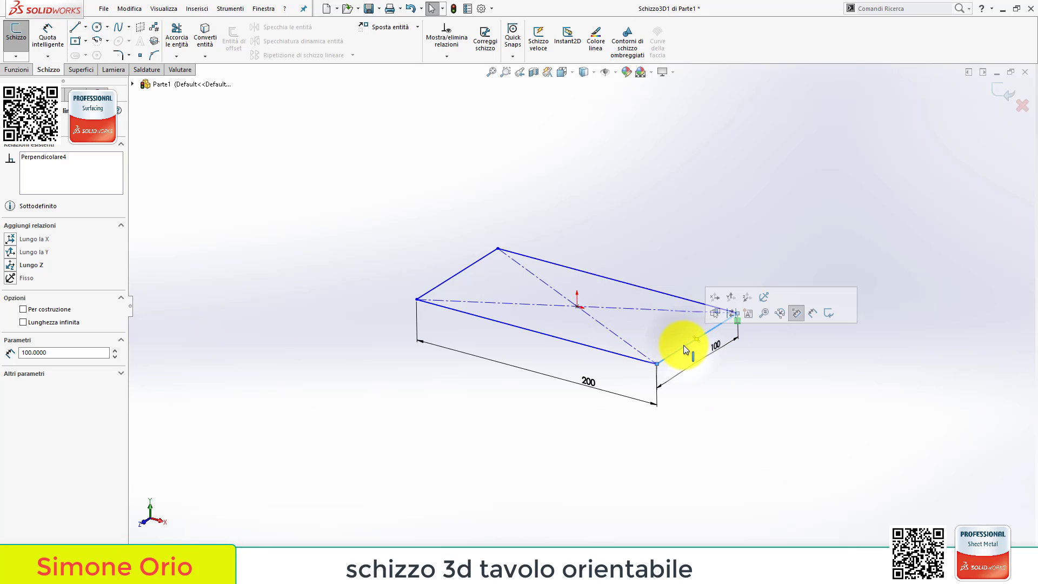
{"action": "left_click", "coordinate": [747, 297]}
{"action": "left_click", "coordinate": [797, 391]}
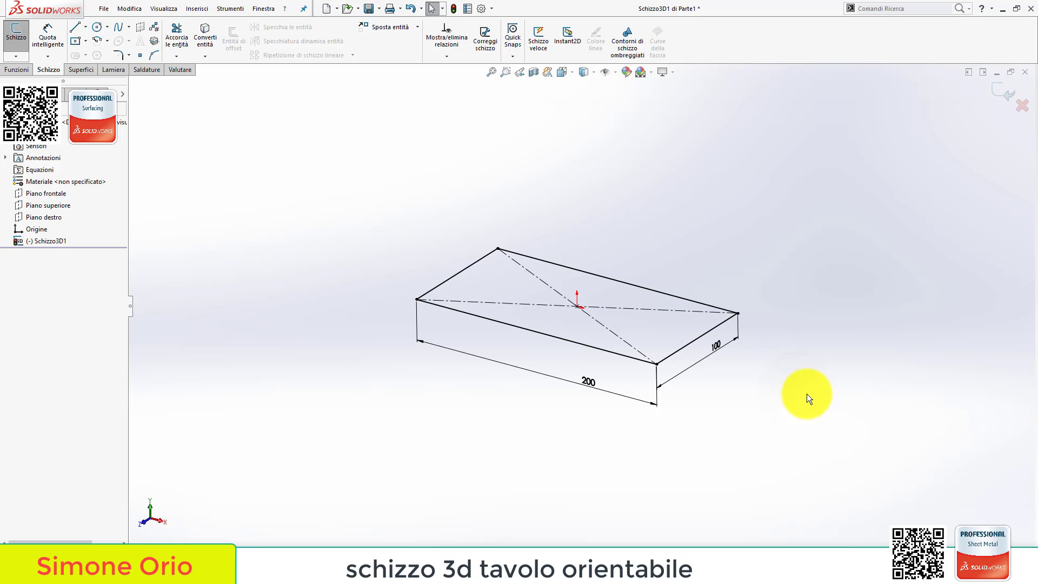
Draw two vertical lines and a bottom edge below the front edge, making the right line Along Y
{"action": "left_click", "coordinate": [73, 23]}
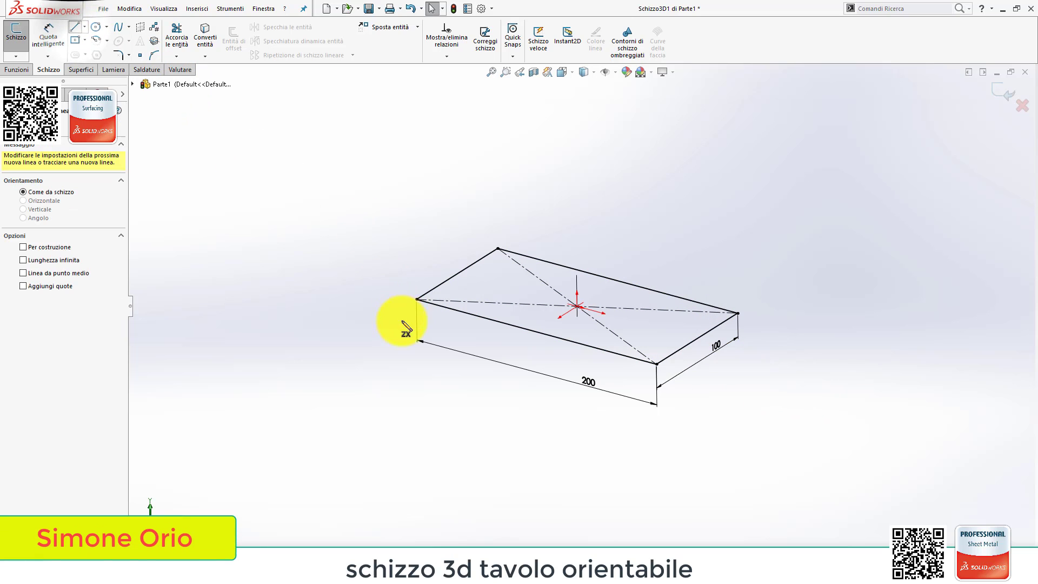
{"action": "left_click", "coordinate": [417, 300]}
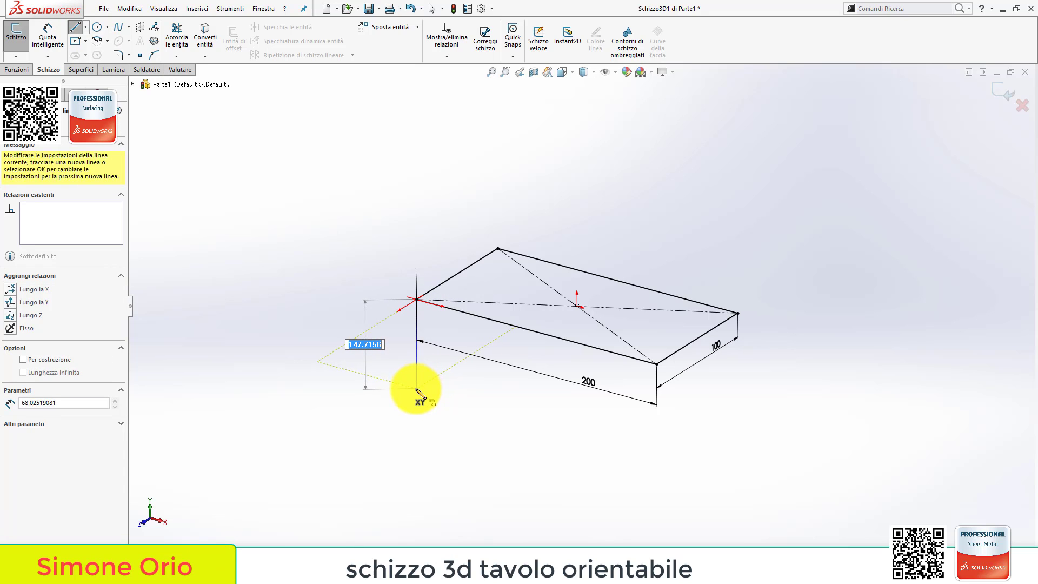
{"action": "left_click", "coordinate": [417, 389]}
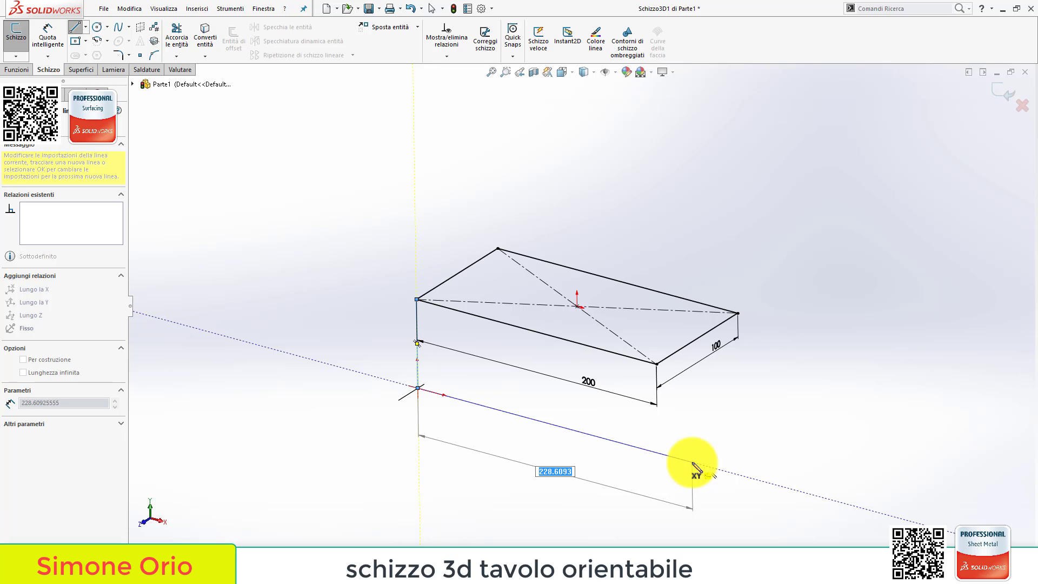
{"action": "left_click", "coordinate": [692, 462]}
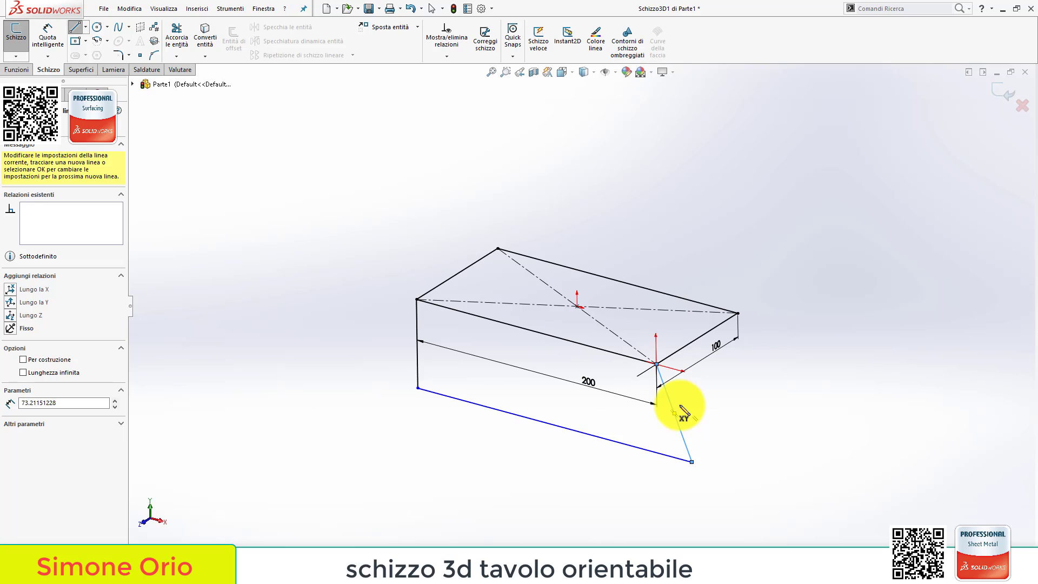
{"action": "key", "text": "Escape"}
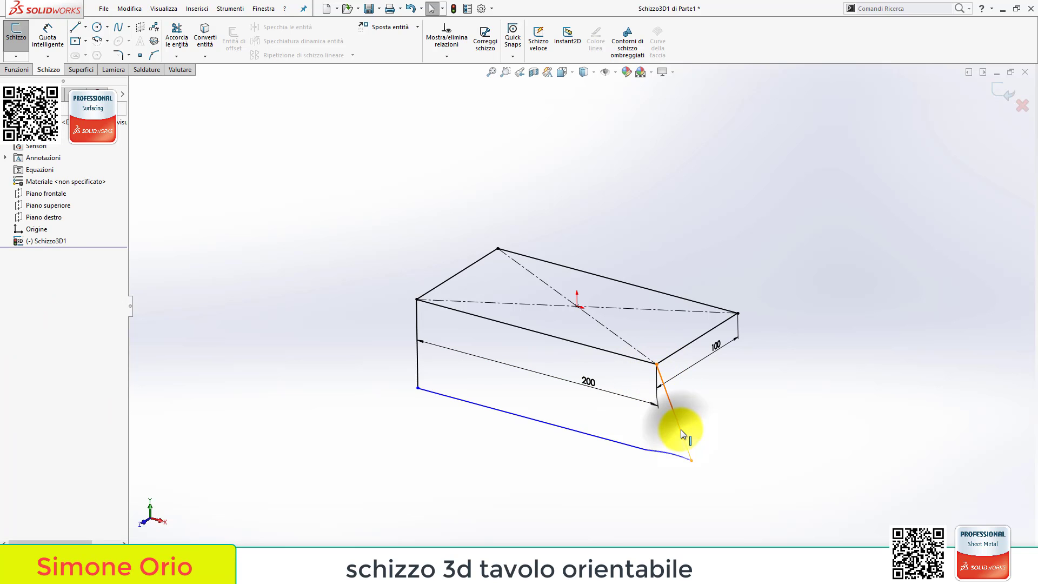
{"action": "left_click", "coordinate": [681, 429]}
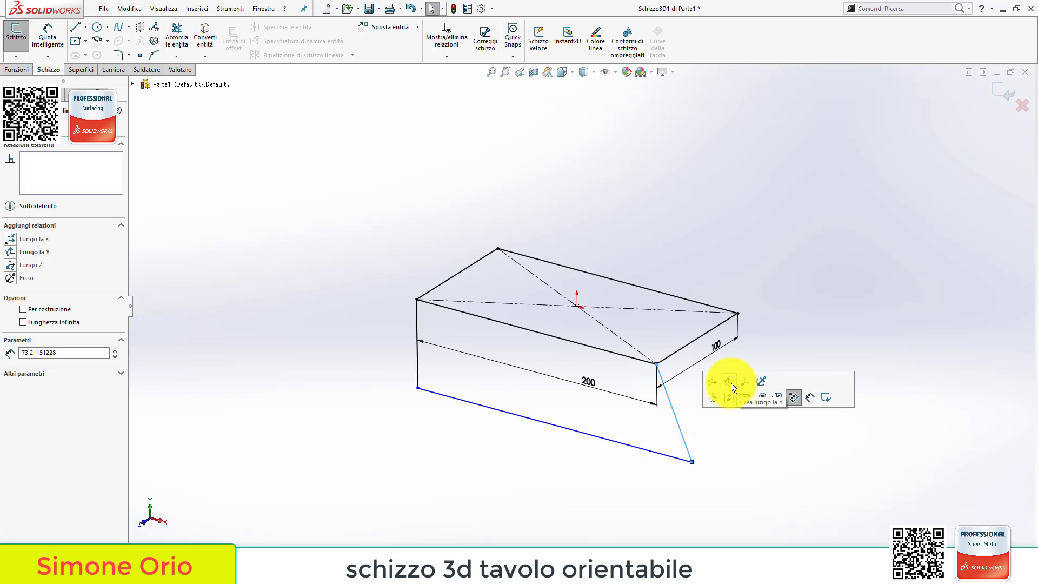
{"action": "left_click", "coordinate": [731, 383]}
{"action": "left_click", "coordinate": [700, 444]}
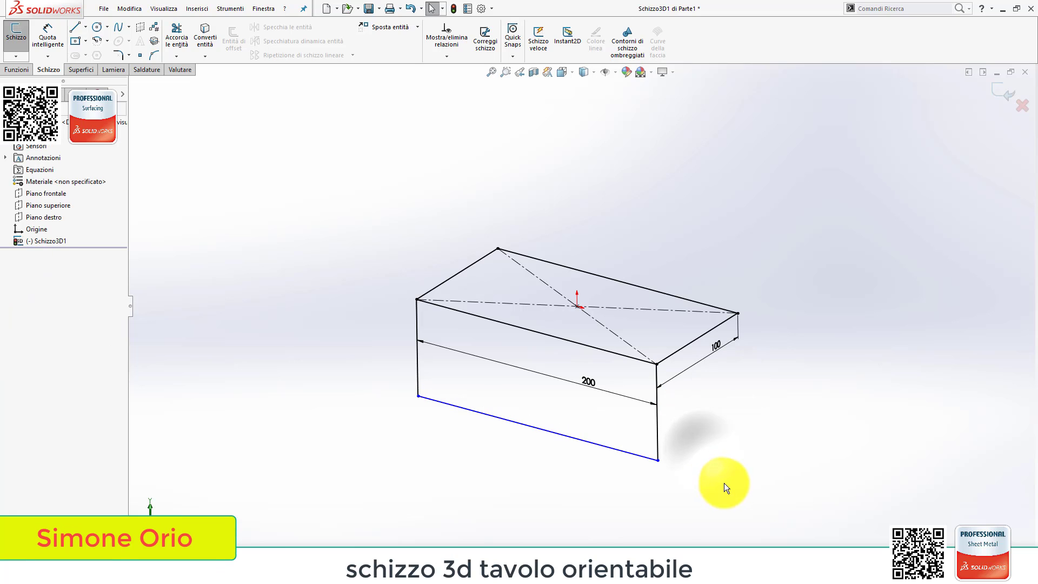
Dimension the box height 60 and make the bottom front edge a construction line
{"action": "left_click", "coordinate": [388, 356]}
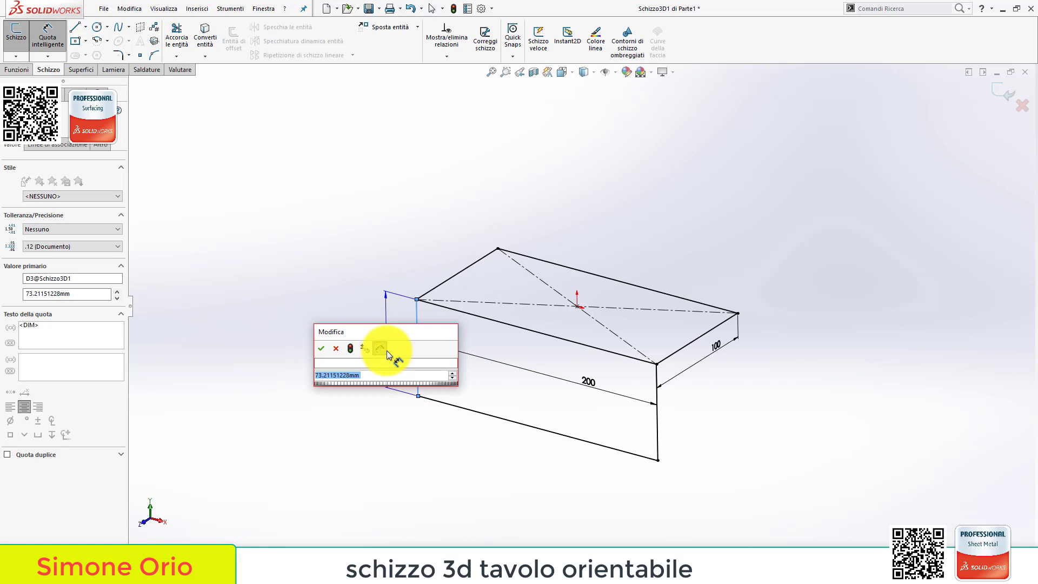
{"action": "type", "text": "60"}
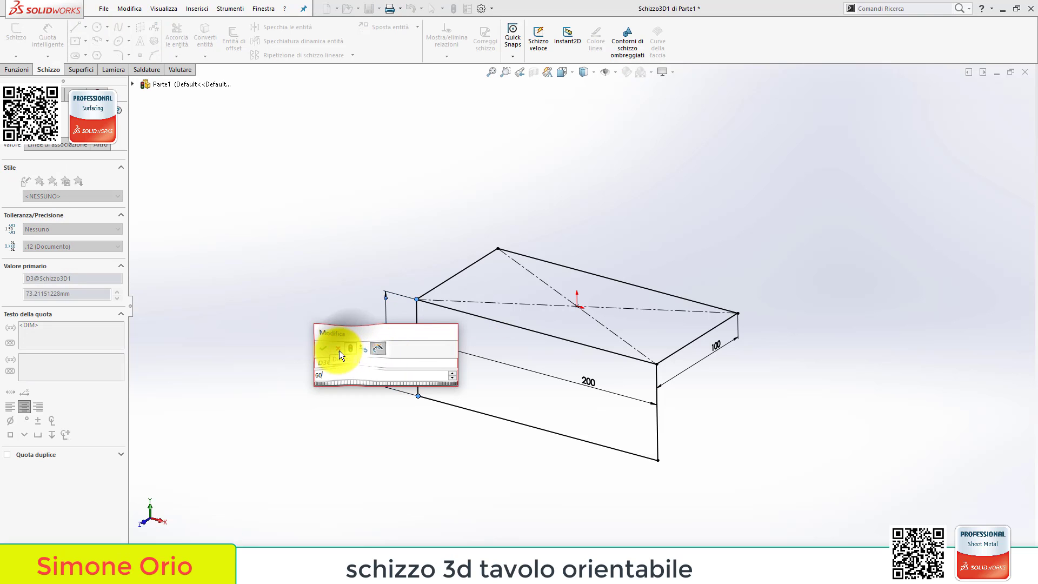
{"action": "left_click", "coordinate": [476, 409]}
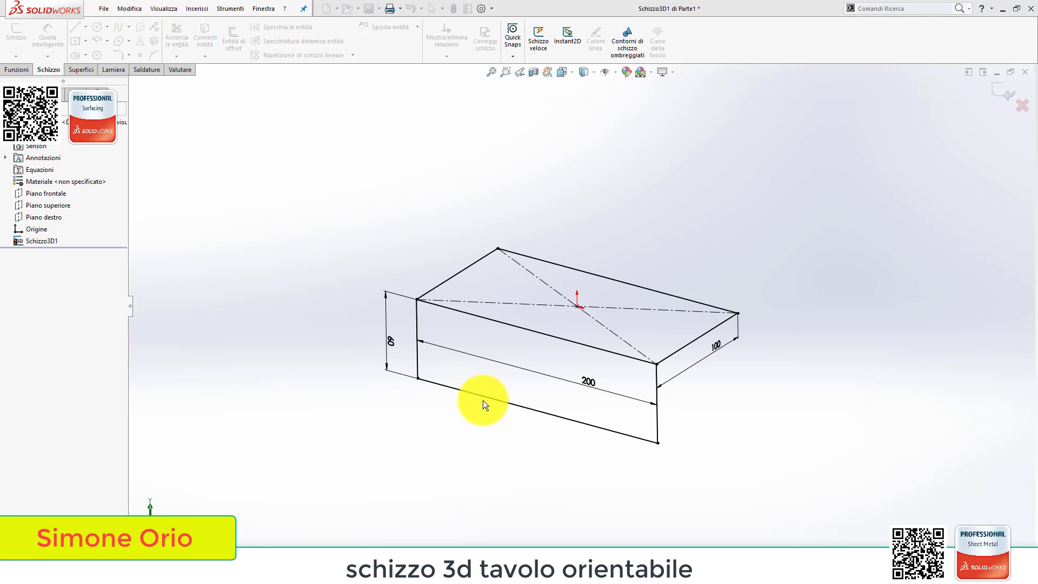
{"action": "left_click", "coordinate": [488, 398]}
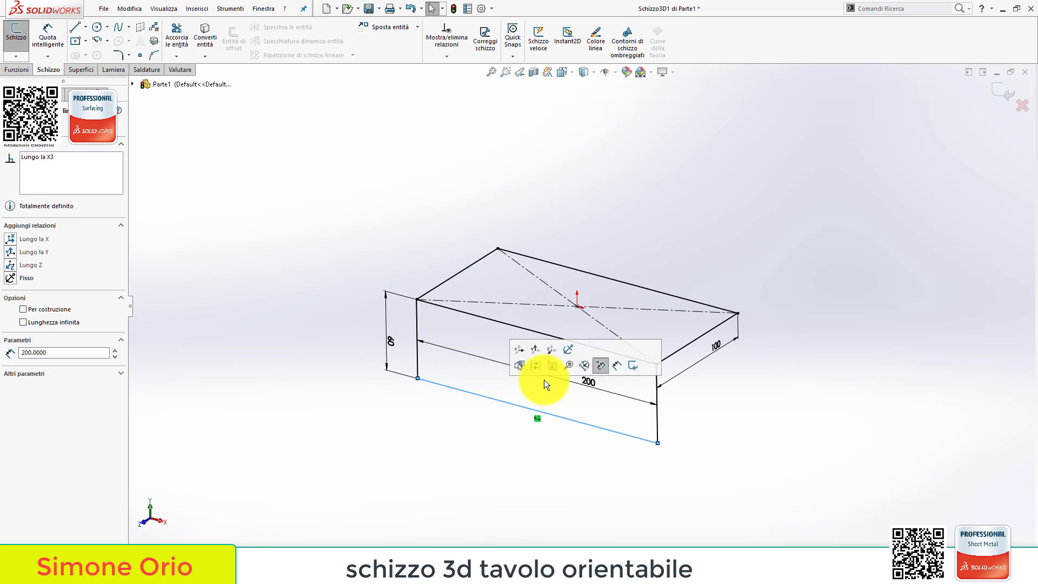
{"action": "left_click", "coordinate": [617, 366]}
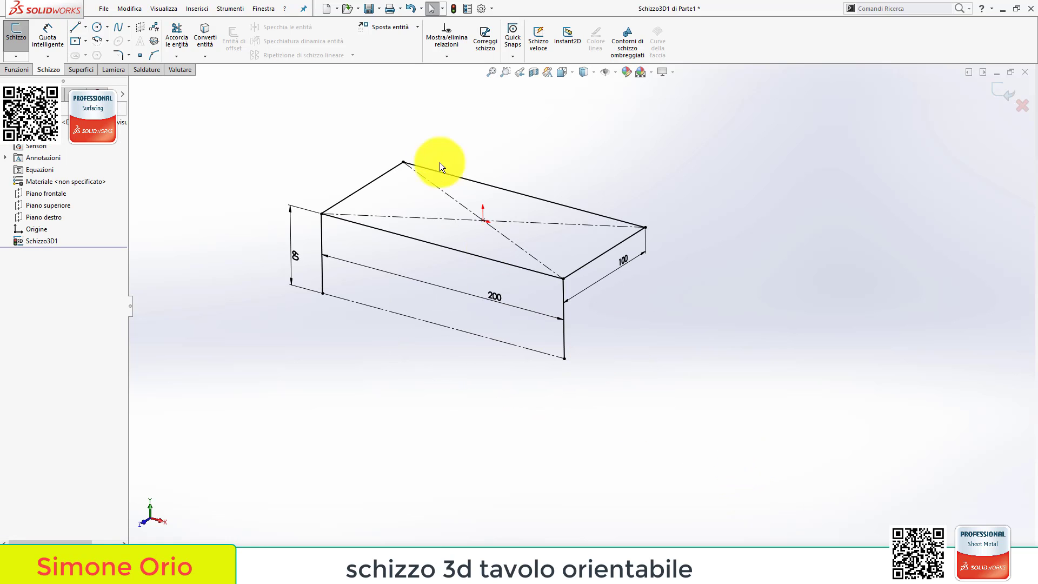
Draw the hidden rear vertical edges and the bottom back edge of the box
{"action": "left_click", "coordinate": [76, 27]}
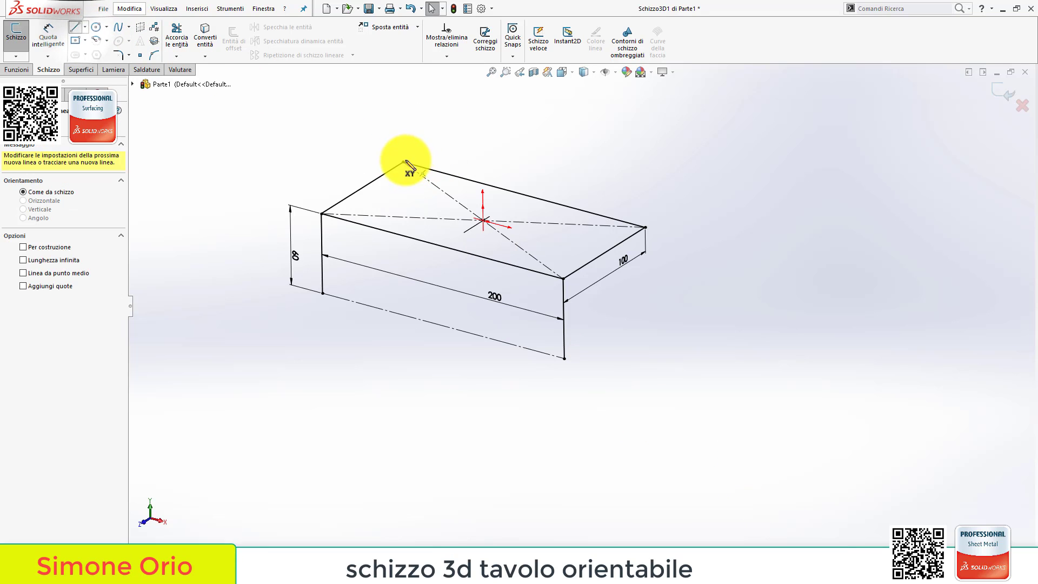
{"action": "left_click", "coordinate": [402, 162]}
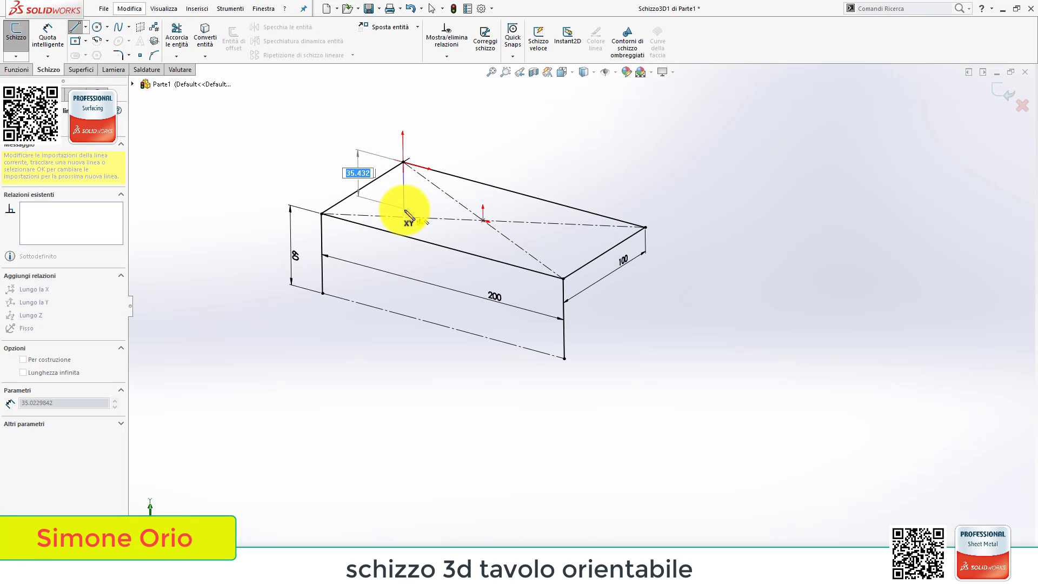
{"action": "left_click", "coordinate": [404, 209]}
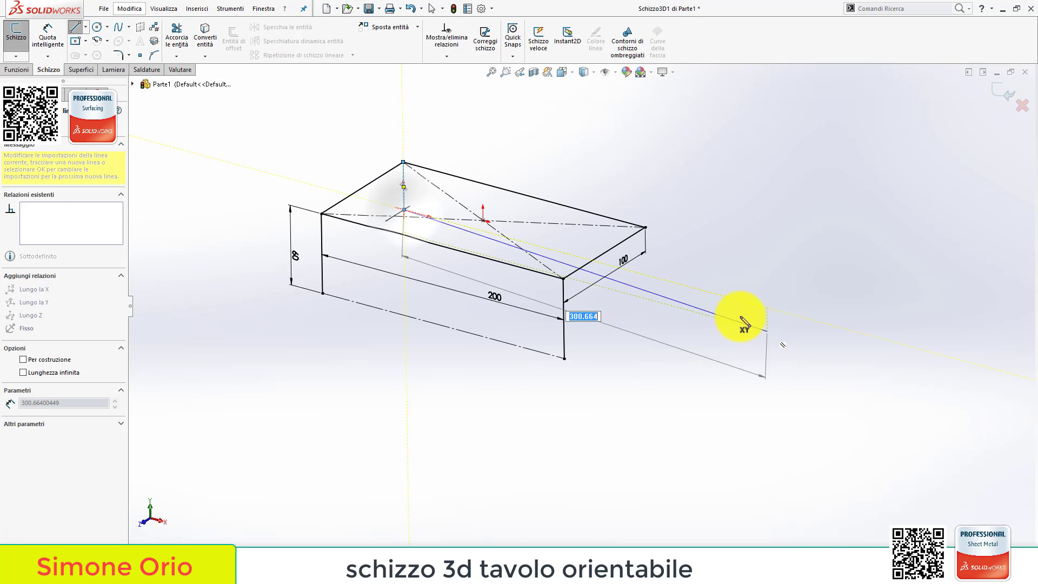
{"action": "left_click", "coordinate": [716, 295]}
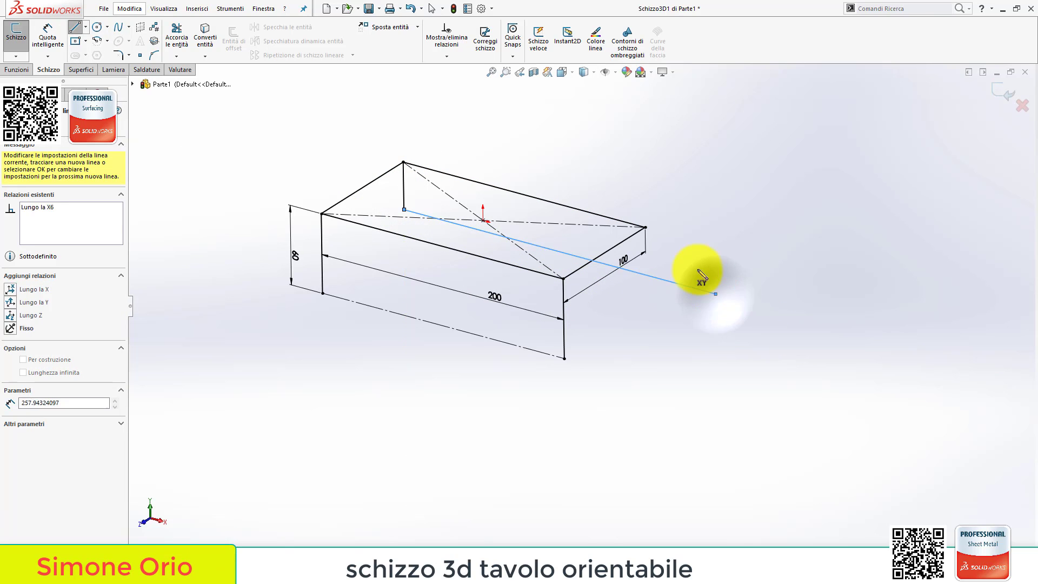
{"action": "left_click", "coordinate": [647, 228]}
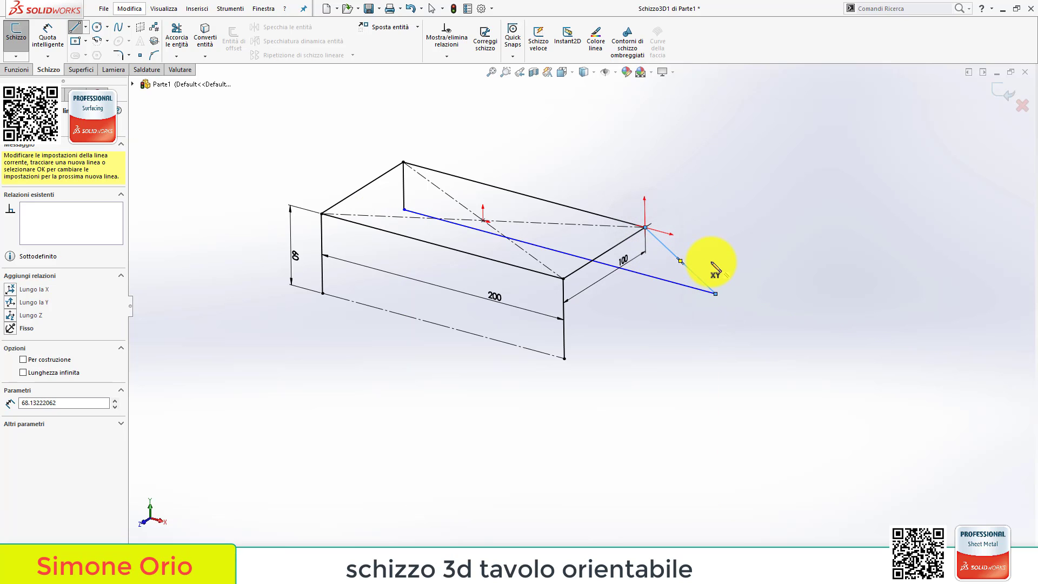
{"action": "key", "text": "Escape"}
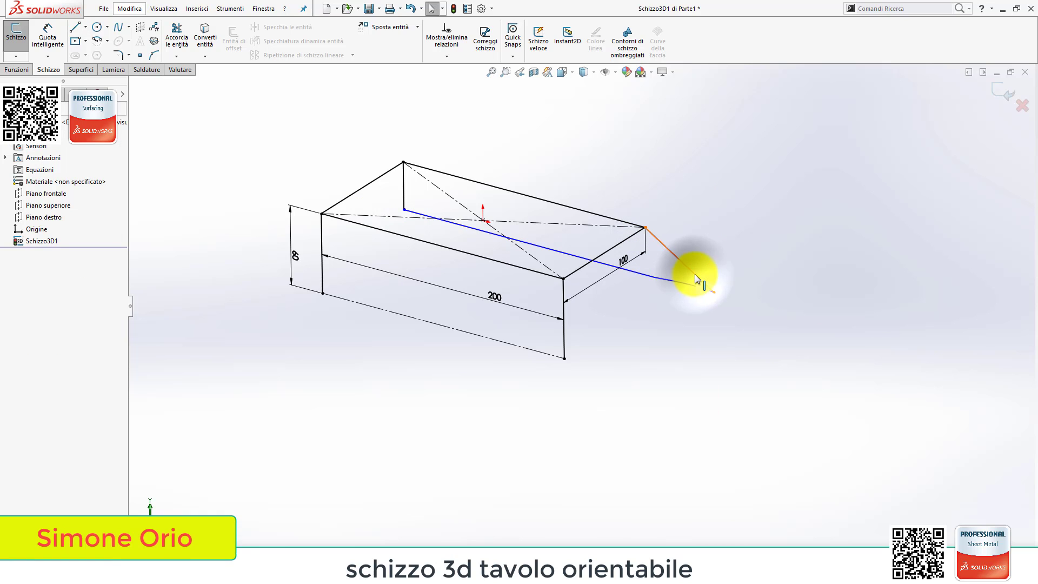
Make the right rear segment Along Y and the bottom back line construction geometry
{"action": "left_click", "coordinate": [695, 274]}
{"action": "left_click", "coordinate": [742, 227]}
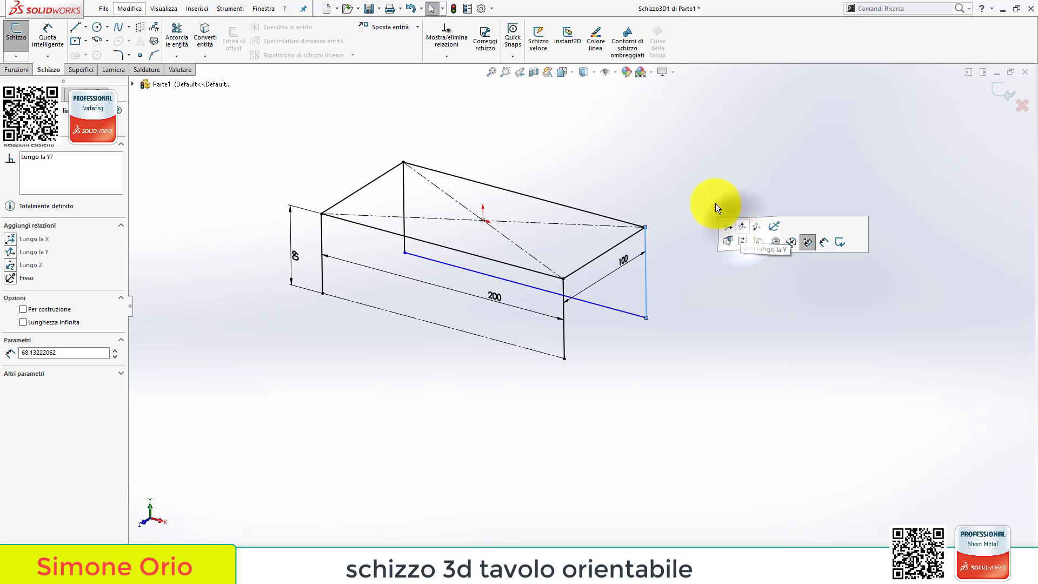
{"action": "left_click", "coordinate": [716, 205]}
{"action": "left_click", "coordinate": [618, 310]}
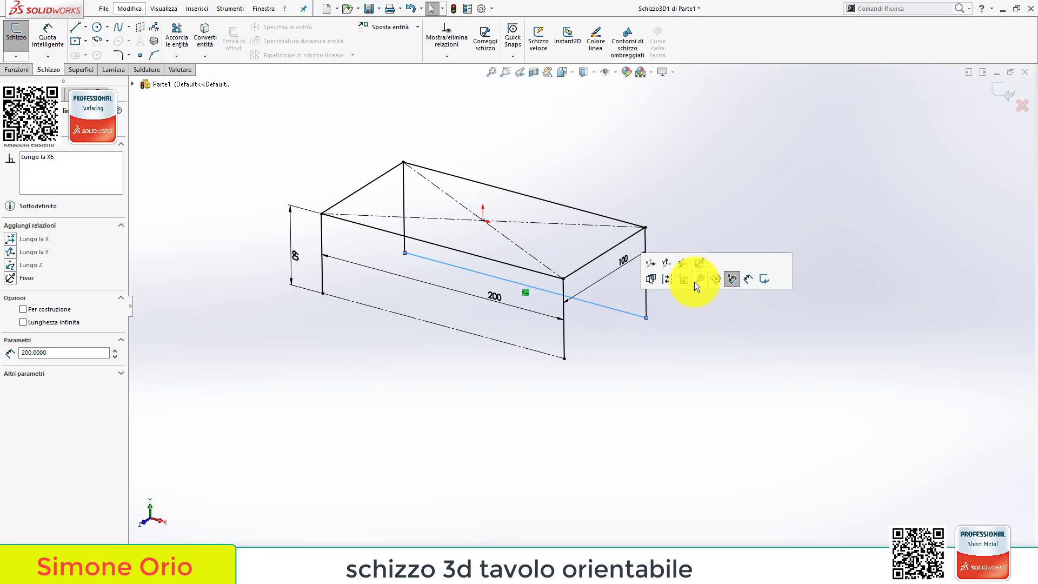
{"action": "left_click", "coordinate": [673, 292]}
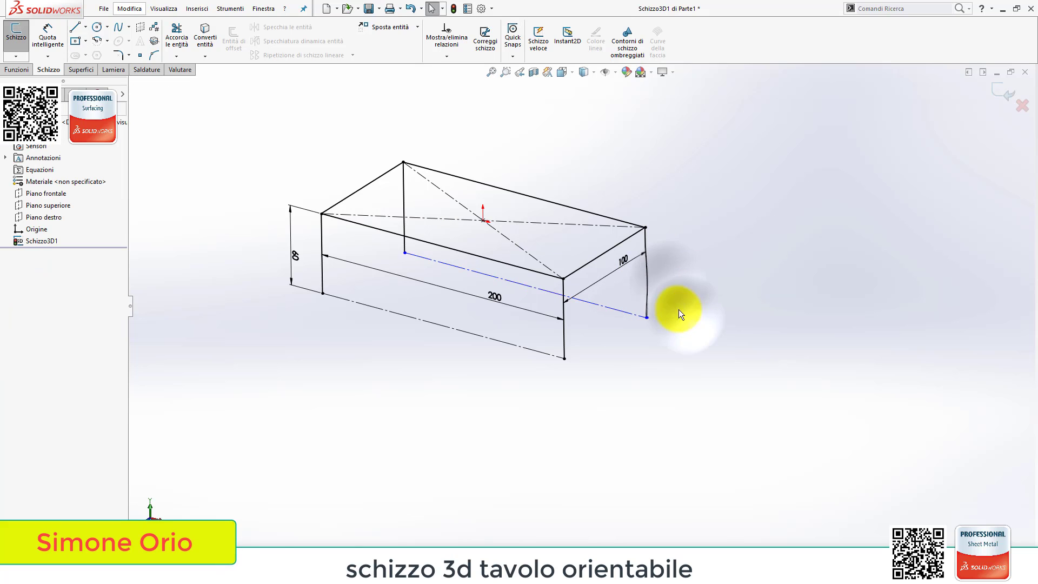
Make the right rear vertical equal to the front right vertical edge
{"action": "left_click", "coordinate": [647, 292]}
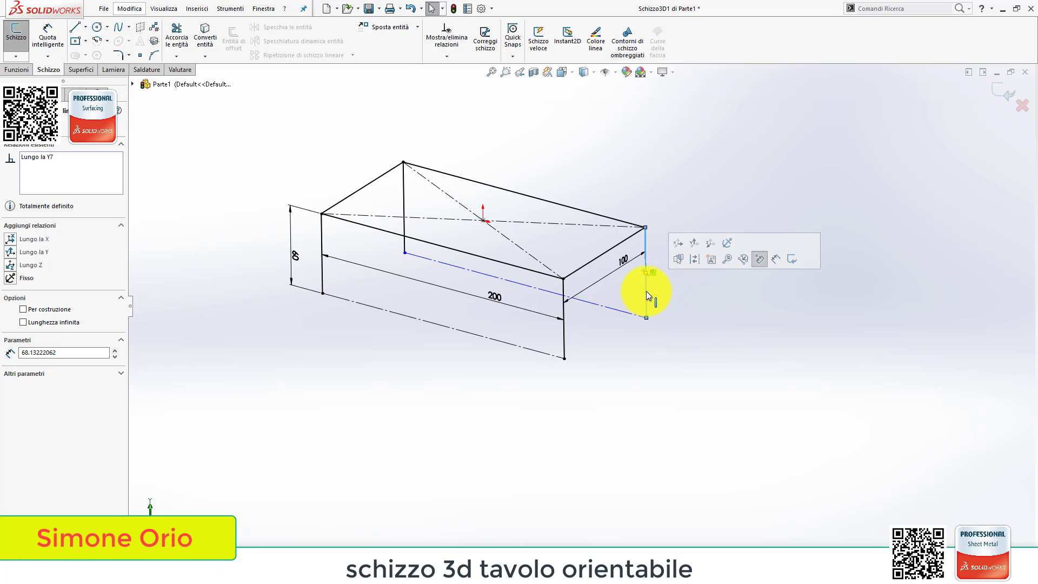
{"action": "left_click", "coordinate": [568, 344], "text": "ctrl"}
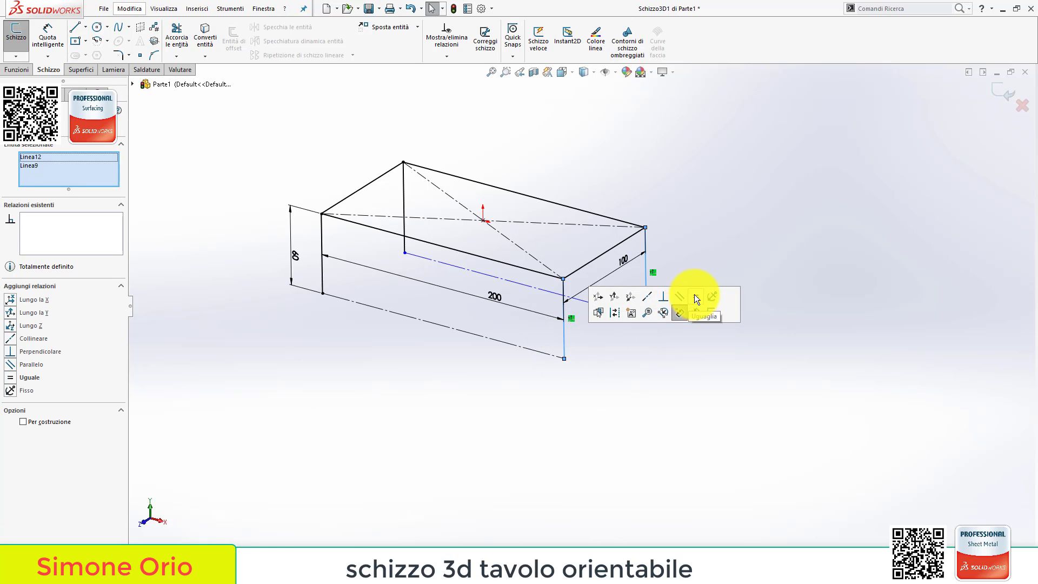
{"action": "left_click", "coordinate": [696, 296]}
{"action": "left_click", "coordinate": [687, 256]}
{"action": "scroll", "coordinate": [563, 238], "scroll_direction": "up", "scroll_amount": 3}
{"action": "scroll", "coordinate": [563, 238], "scroll_direction": "down", "scroll_amount": 3}
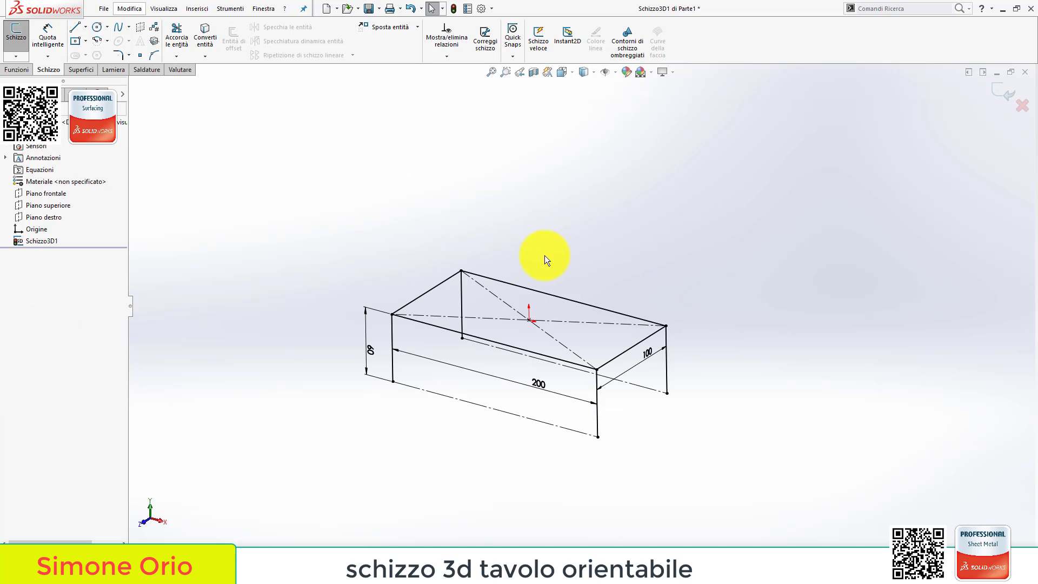
{"action": "scroll", "coordinate": [544, 255], "scroll_direction": "down", "scroll_amount": 1}
Draw a vertical post line up from the top face's centre point
{"action": "left_click", "coordinate": [76, 29]}
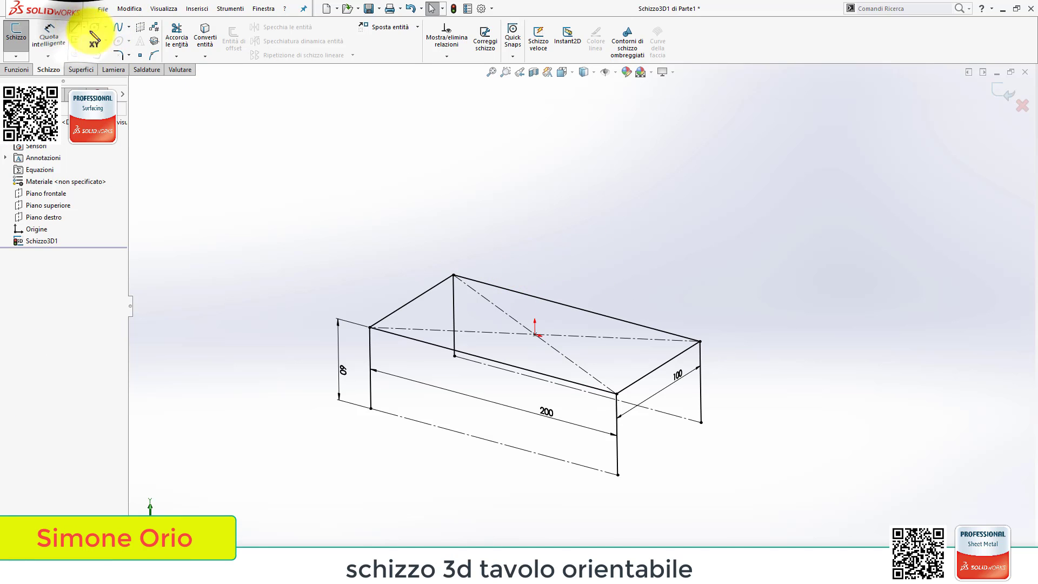
{"action": "left_click", "coordinate": [536, 336]}
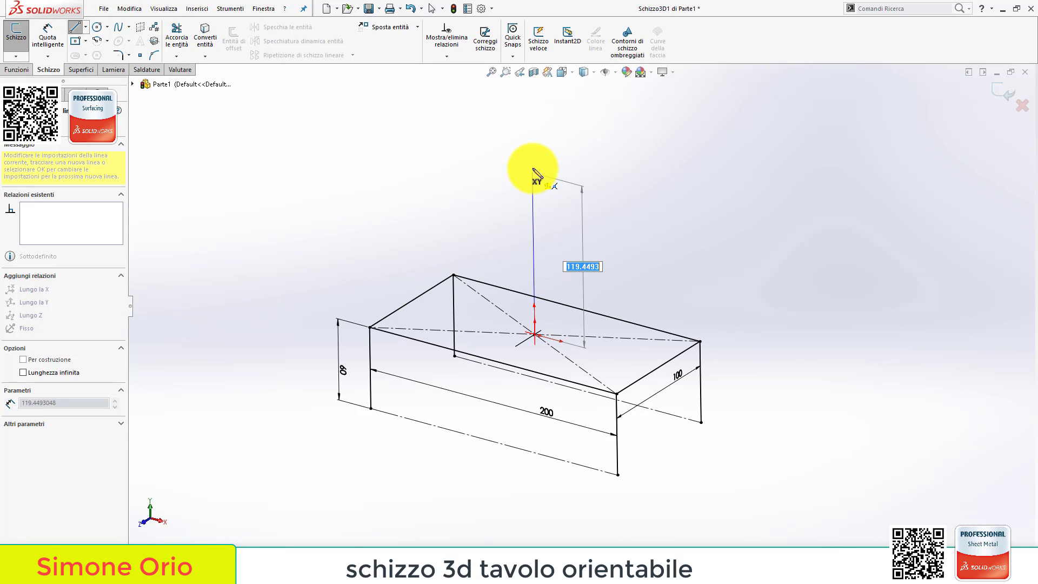
{"action": "left_click", "coordinate": [533, 165]}
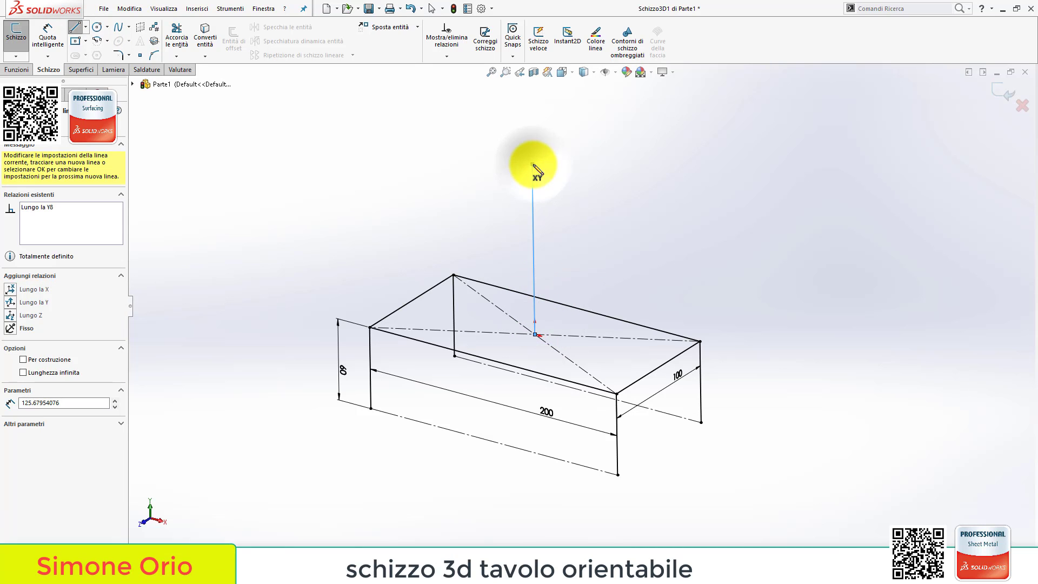
{"action": "key", "text": "Escape"}
{"action": "key", "text": "Escape"}
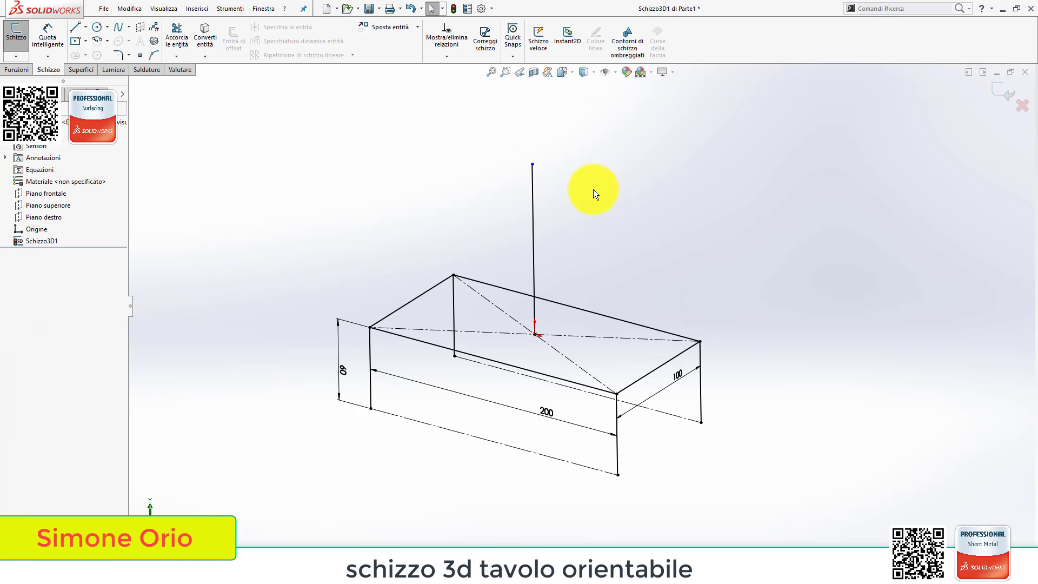
Dimension the post line to 150 mm
{"action": "key", "text": "d"}
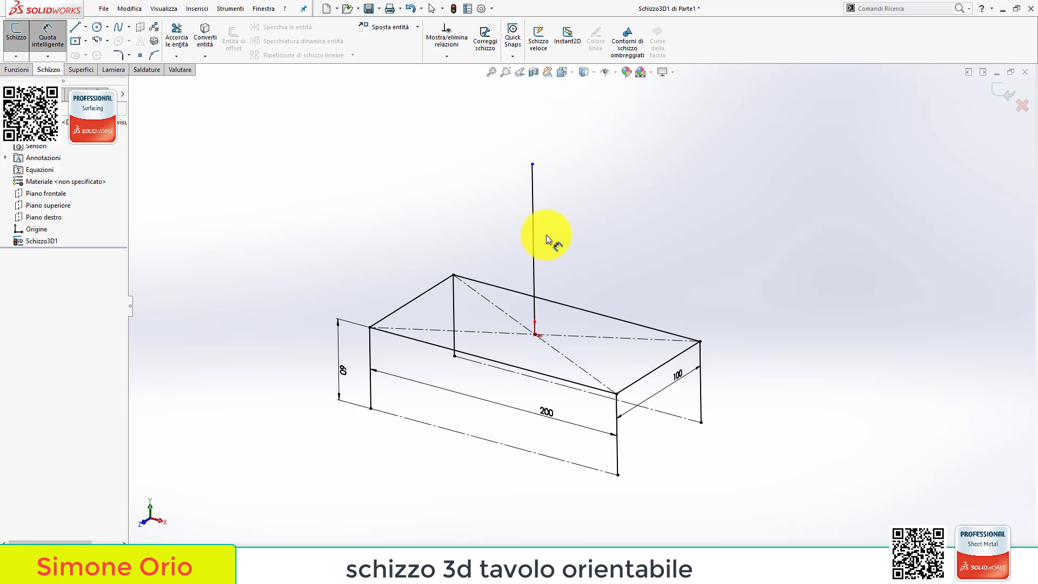
{"action": "left_click", "coordinate": [533, 239]}
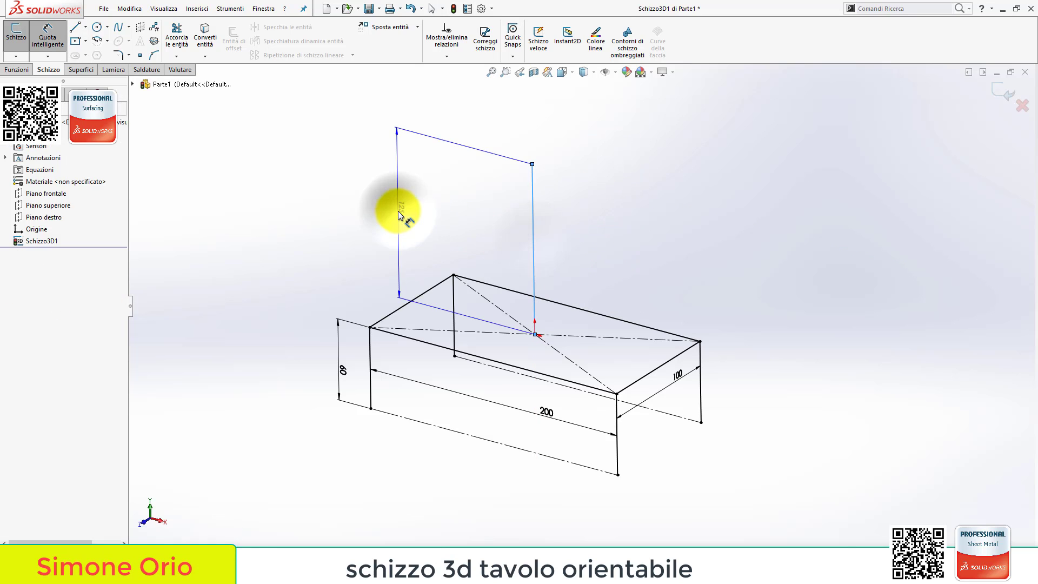
{"action": "left_click", "coordinate": [398, 211]}
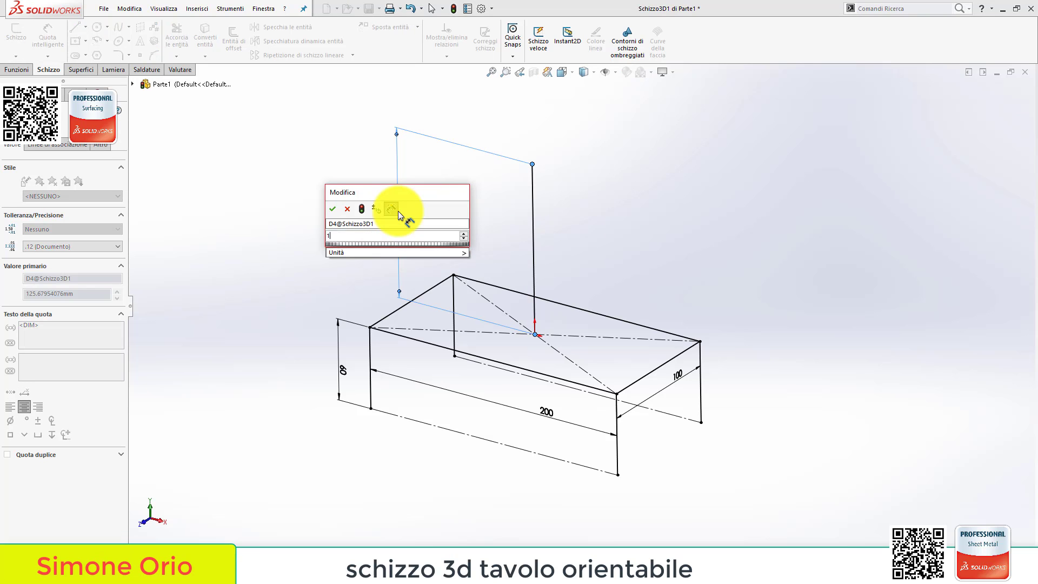
{"action": "type", "text": "150"}
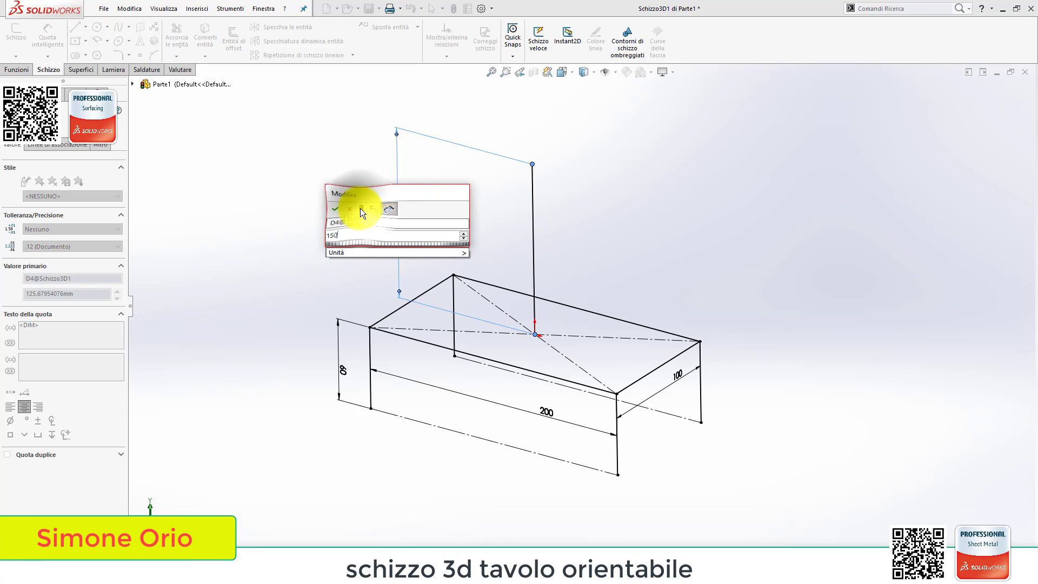
{"action": "left_click", "coordinate": [333, 210]}
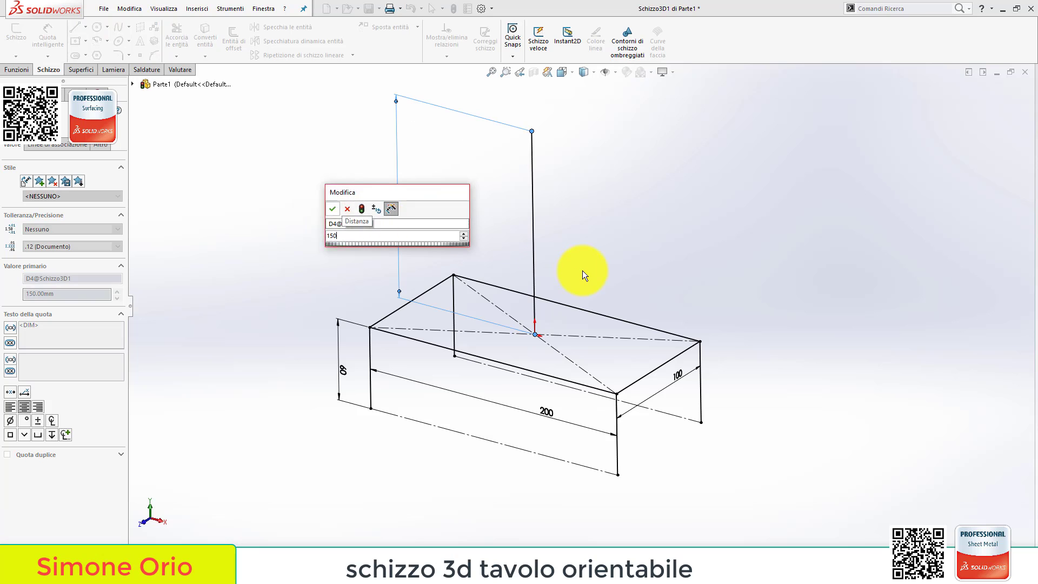
{"action": "scroll", "coordinate": [585, 254], "scroll_direction": "up", "scroll_amount": 3}
{"action": "scroll", "coordinate": [586, 249], "scroll_direction": "down", "scroll_amount": 1}
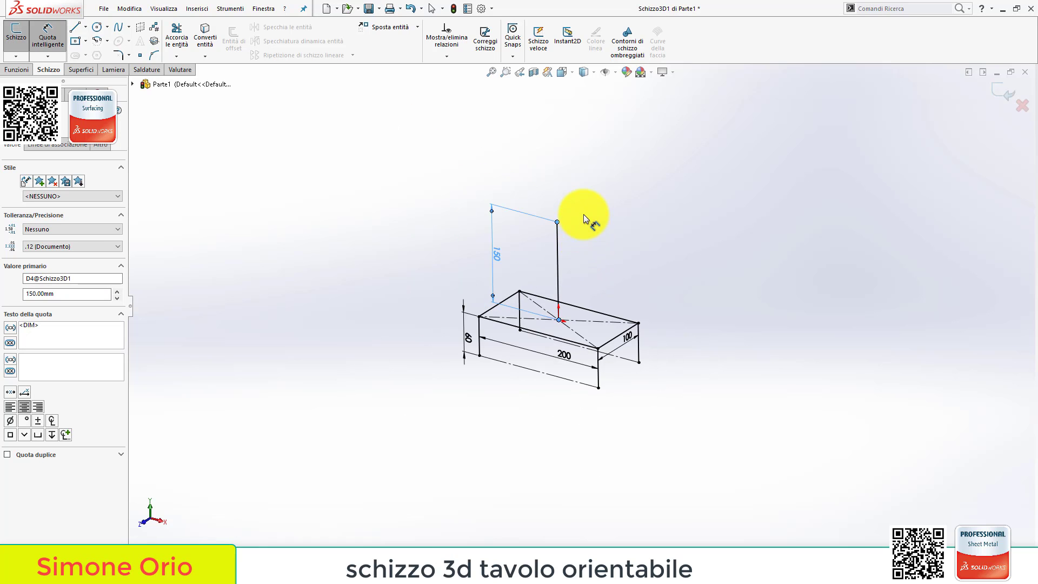
{"action": "scroll", "coordinate": [582, 216], "scroll_direction": "down", "scroll_amount": 2}
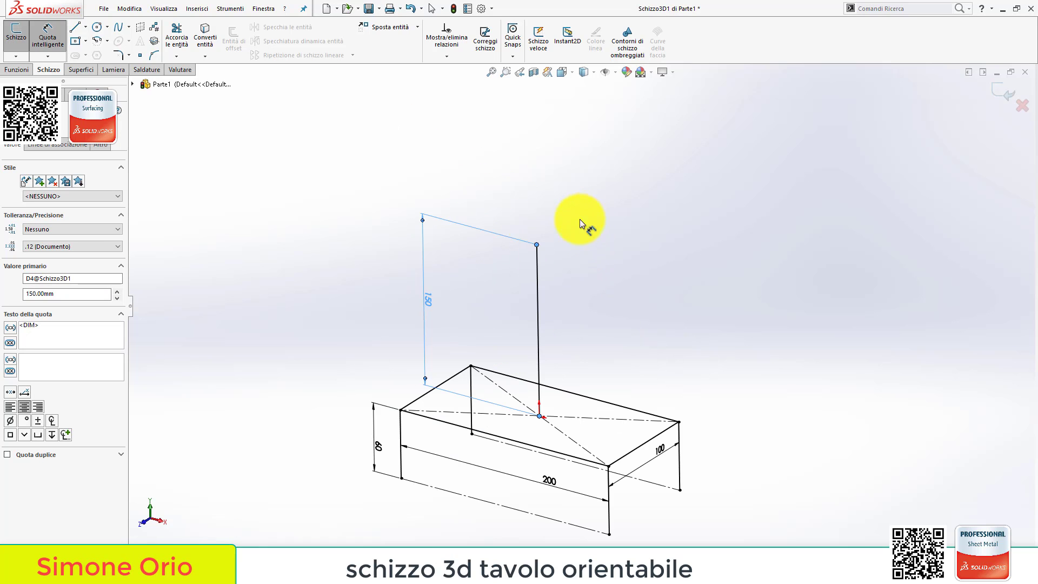
Draw a horizontal centre rectangle centred on the post's top end
{"action": "left_click", "coordinate": [76, 39]}
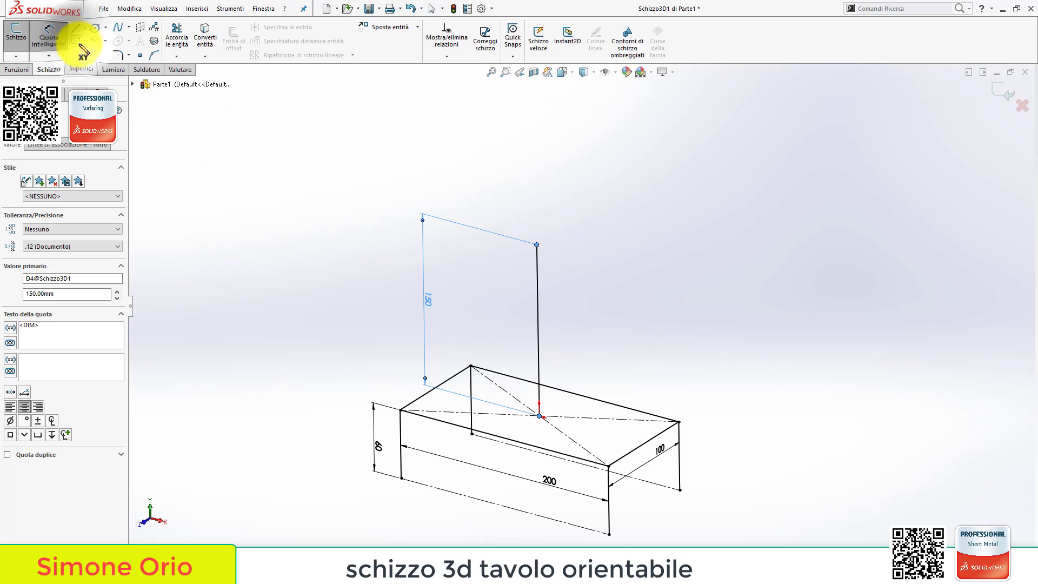
{"action": "left_click", "coordinate": [537, 245]}
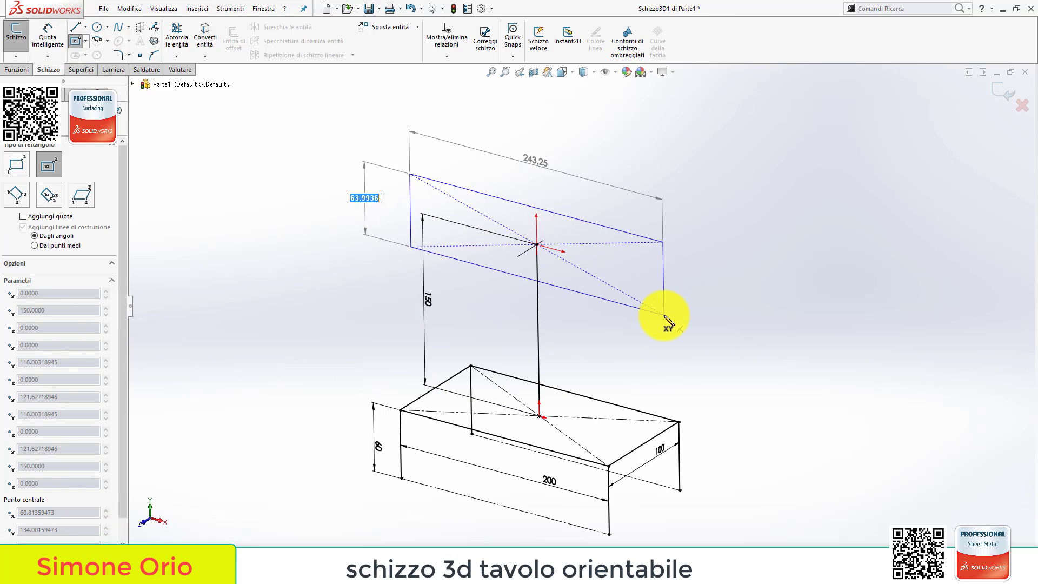
{"action": "key", "text": "Tab"}
{"action": "key", "text": "Tab"}
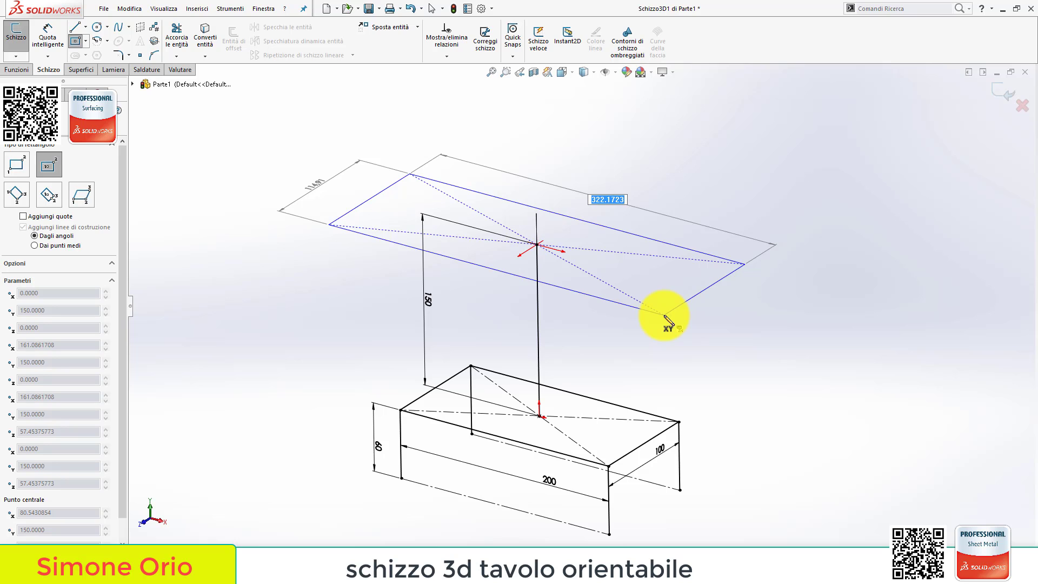
{"action": "left_click", "coordinate": [664, 316]}
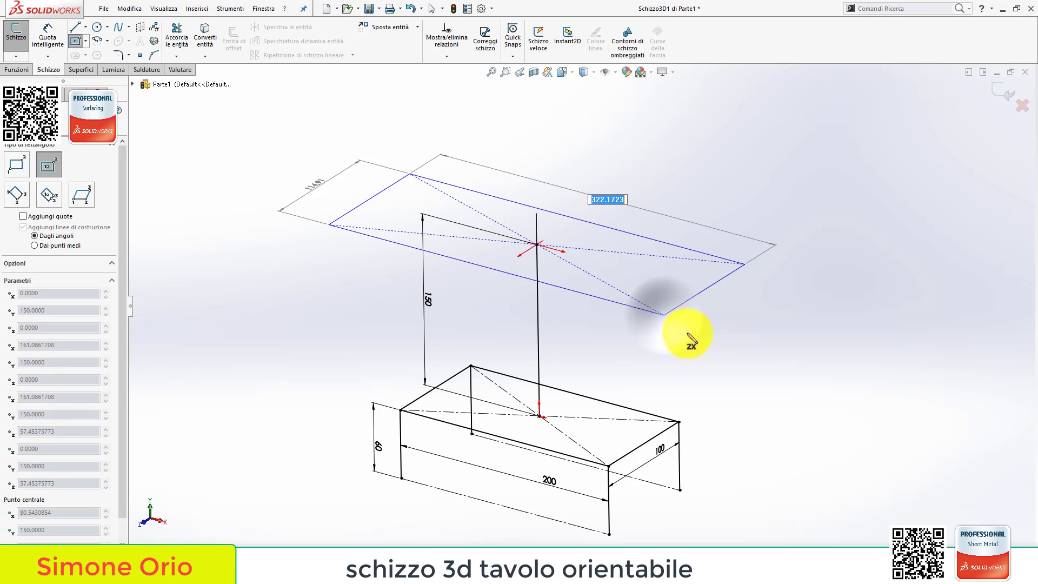
{"action": "key", "text": "Escape"}
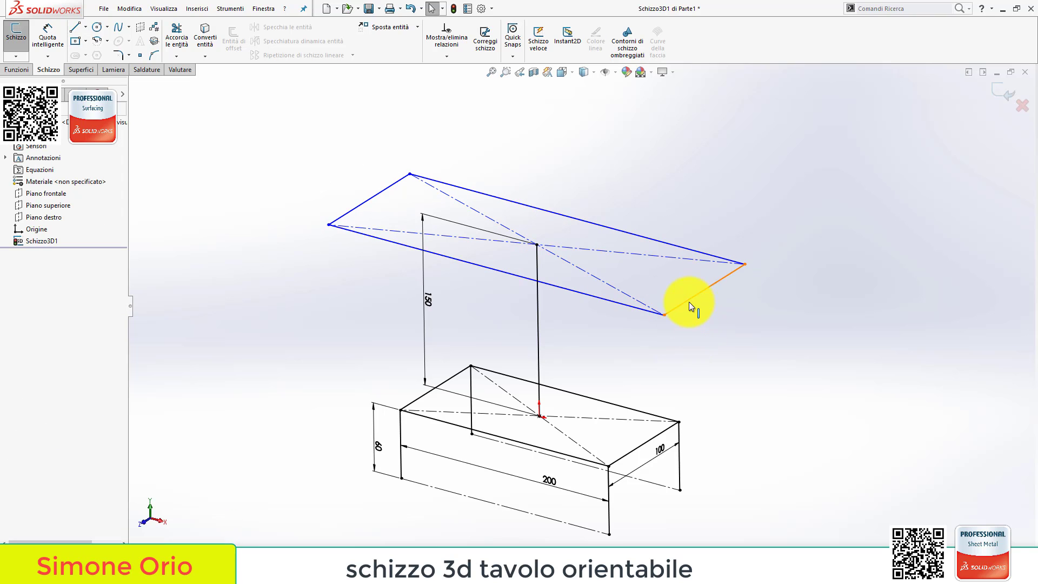
Set the top rectangle's short and long sides Equal to the box's 100 and 200 edges
{"action": "left_click", "coordinate": [689, 302]}
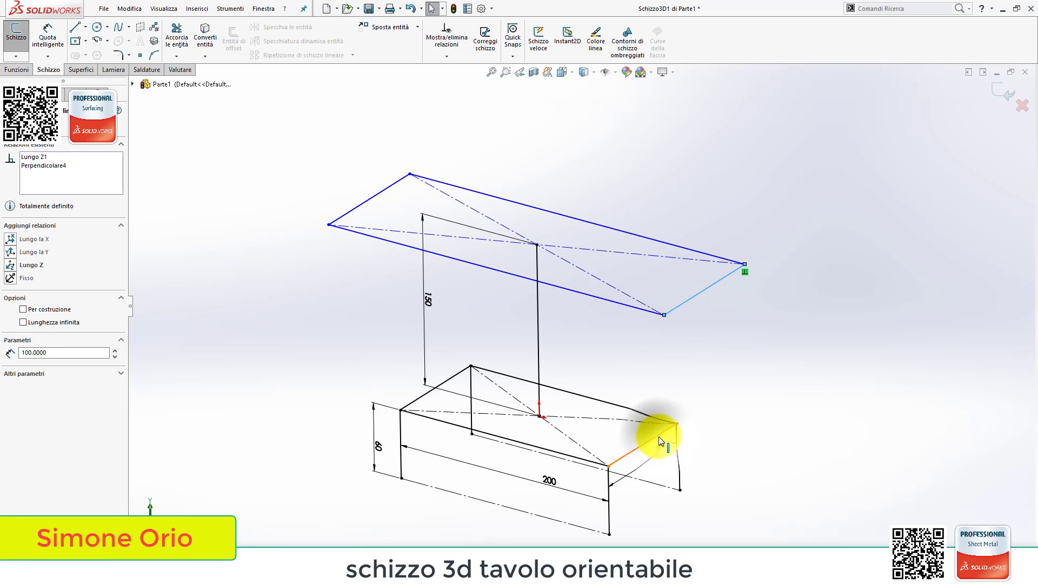
{"action": "left_click", "coordinate": [659, 437], "text": "ctrl"}
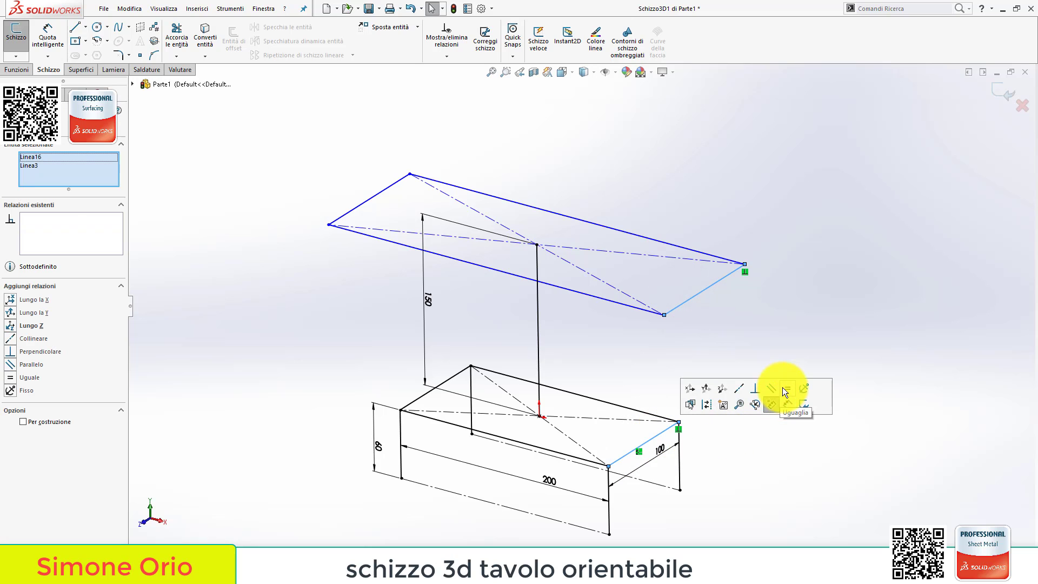
{"action": "left_click", "coordinate": [783, 387]}
{"action": "left_click", "coordinate": [628, 300]}
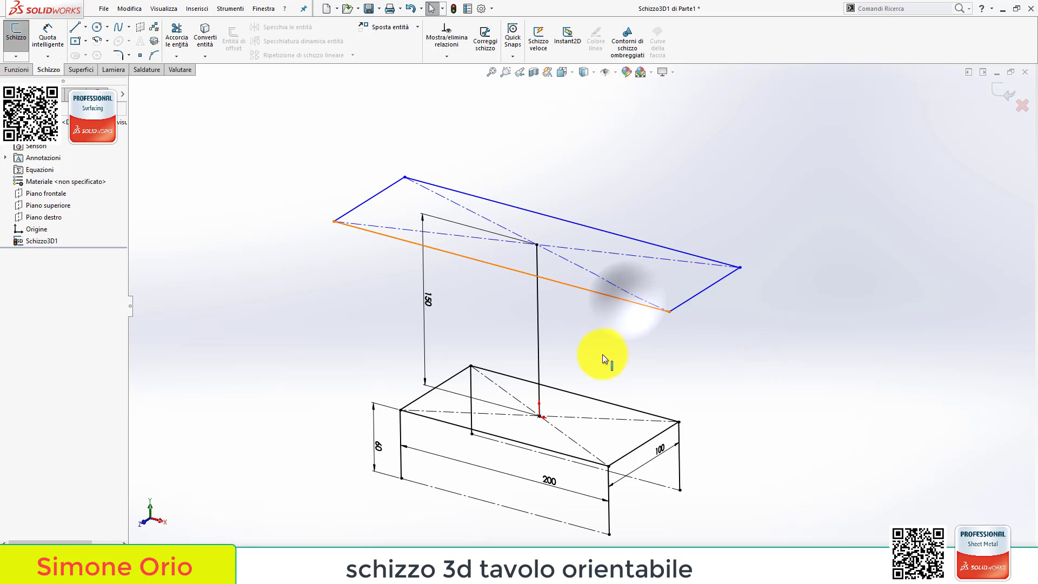
{"action": "left_click", "coordinate": [565, 455], "text": "ctrl"}
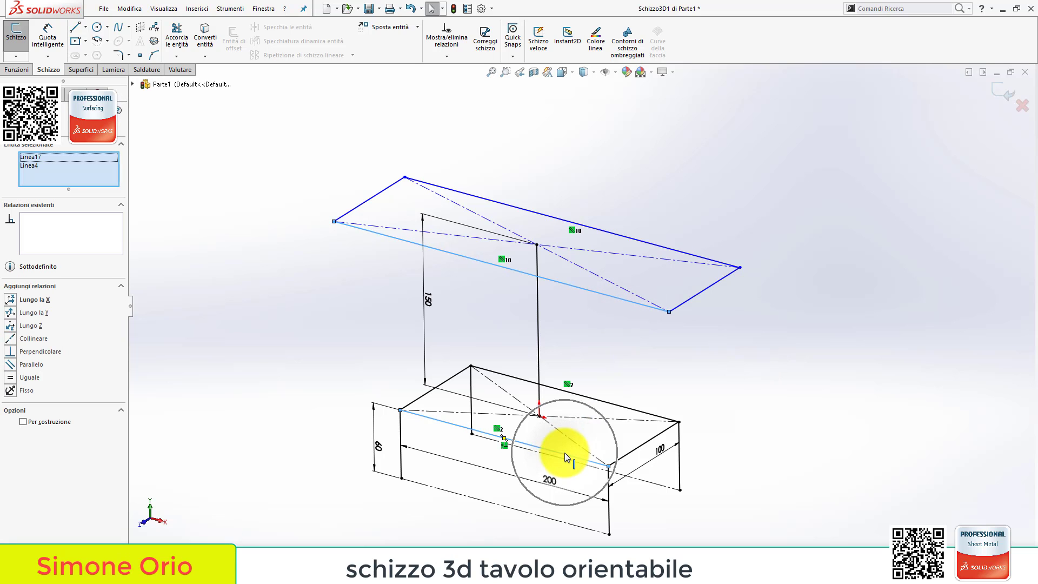
{"action": "left_click", "coordinate": [695, 406]}
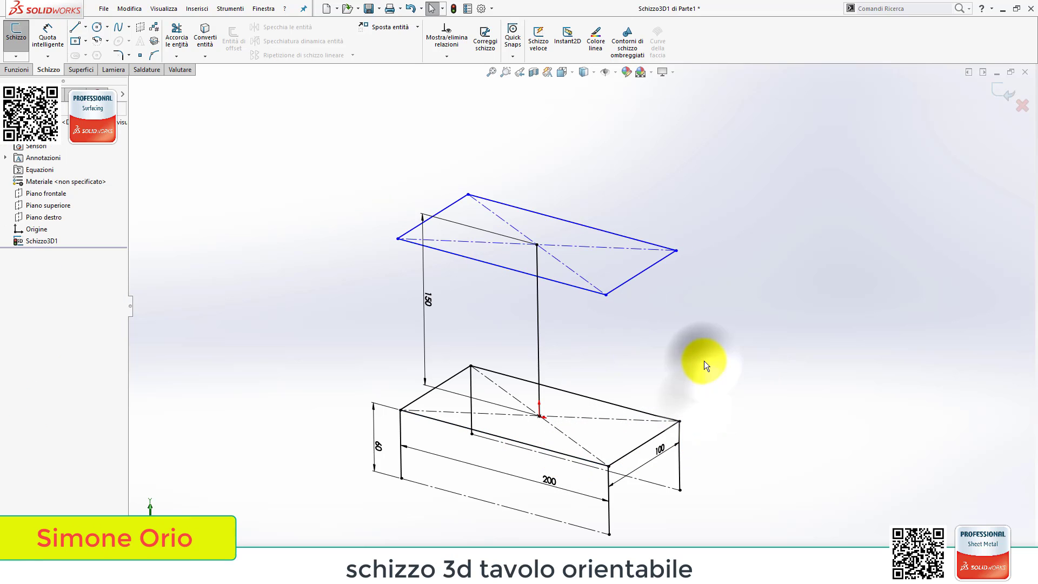
{"action": "scroll", "coordinate": [665, 324], "scroll_direction": "down", "scroll_amount": 2}
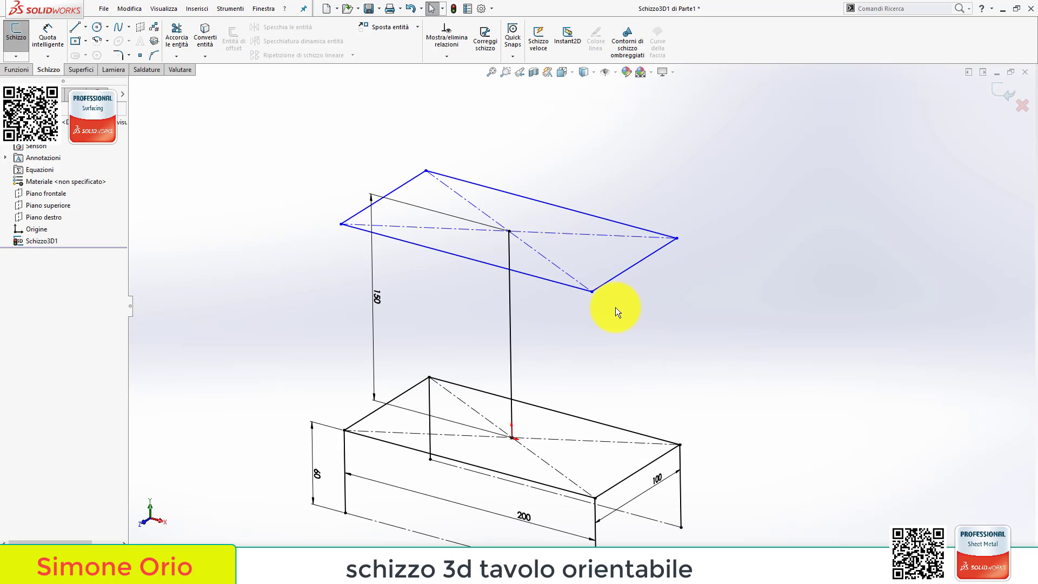
Tilt the top rectangle by dragging a corner down, then start a line at its centre
{"action": "left_click_drag", "start_coordinate": [592, 293], "coordinate": [594, 334]}
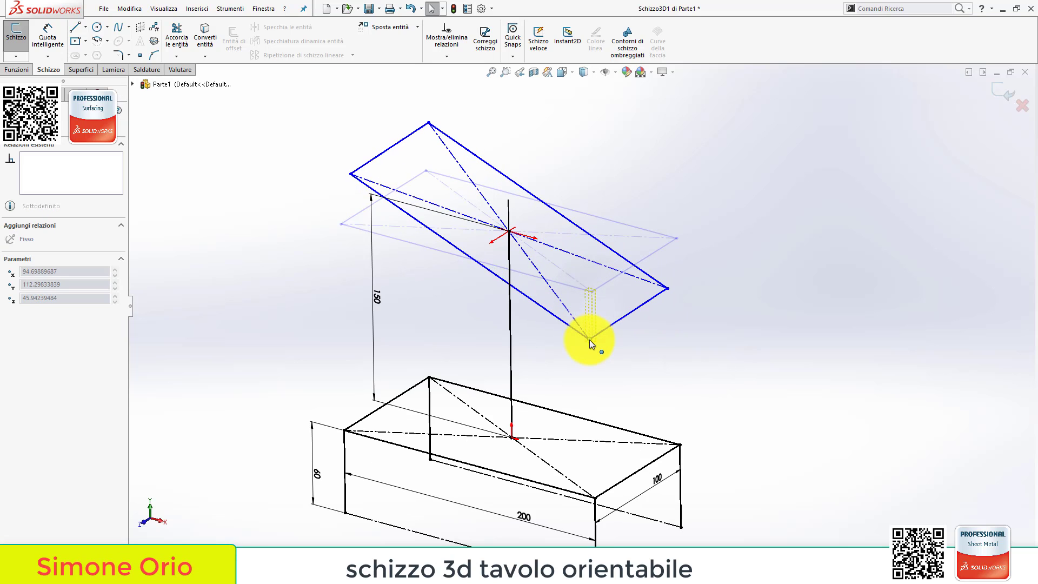
{"action": "left_click_drag", "start_coordinate": [593, 333], "coordinate": [593, 333]}
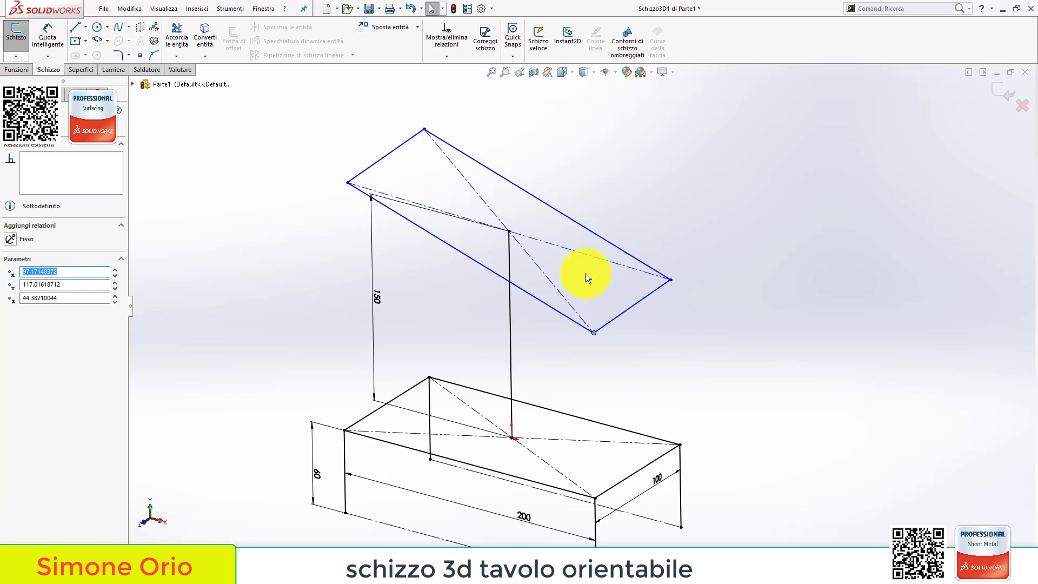
{"action": "left_click", "coordinate": [75, 27]}
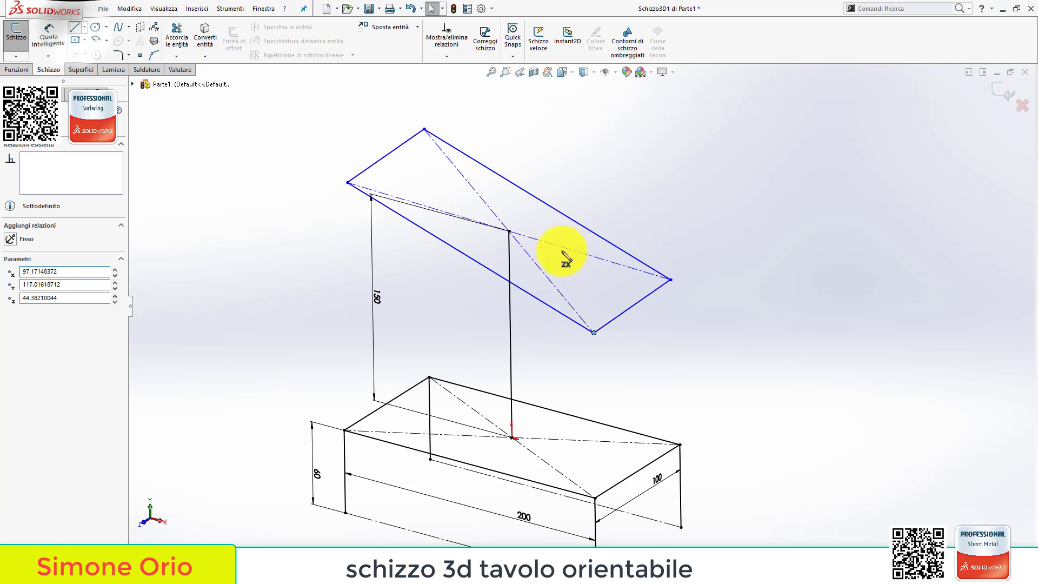
{"action": "left_click", "coordinate": [509, 231]}
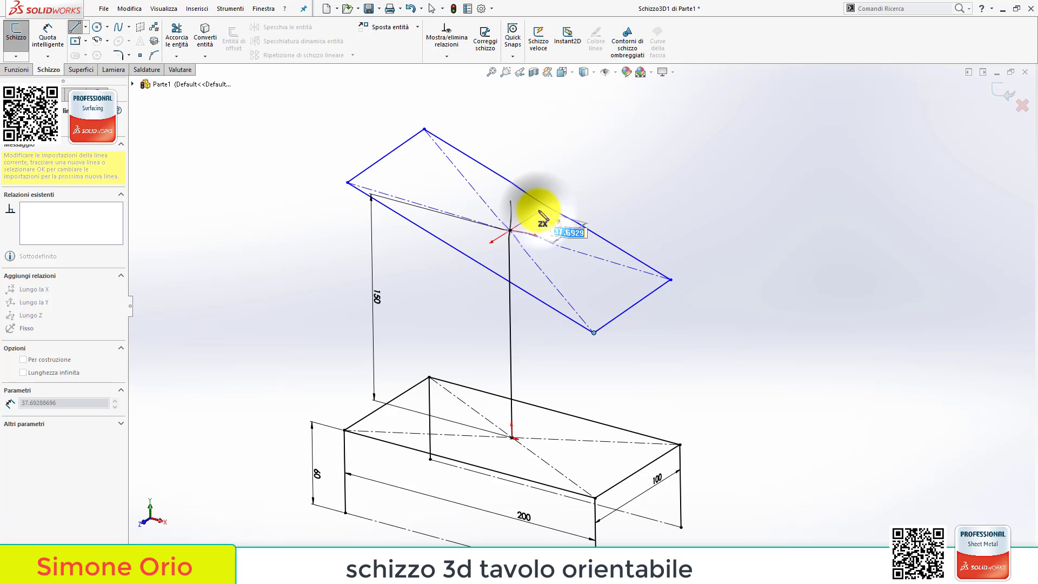
Draw a line from near the top centre down to the box edge, constrained Along Y
{"action": "left_click", "coordinate": [541, 211]}
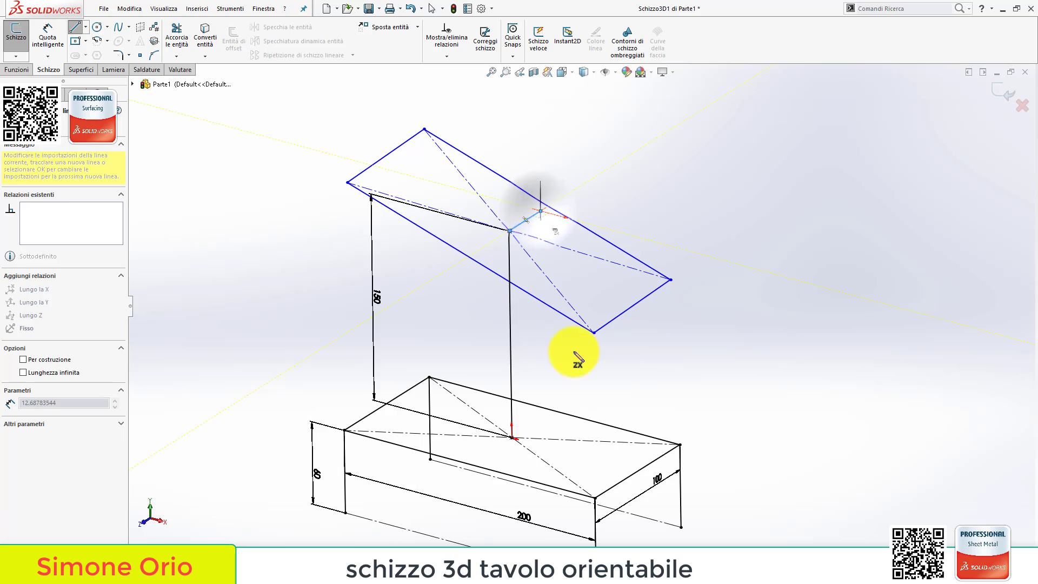
{"action": "left_click", "coordinate": [555, 410]}
{"action": "key", "text": "Escape"}
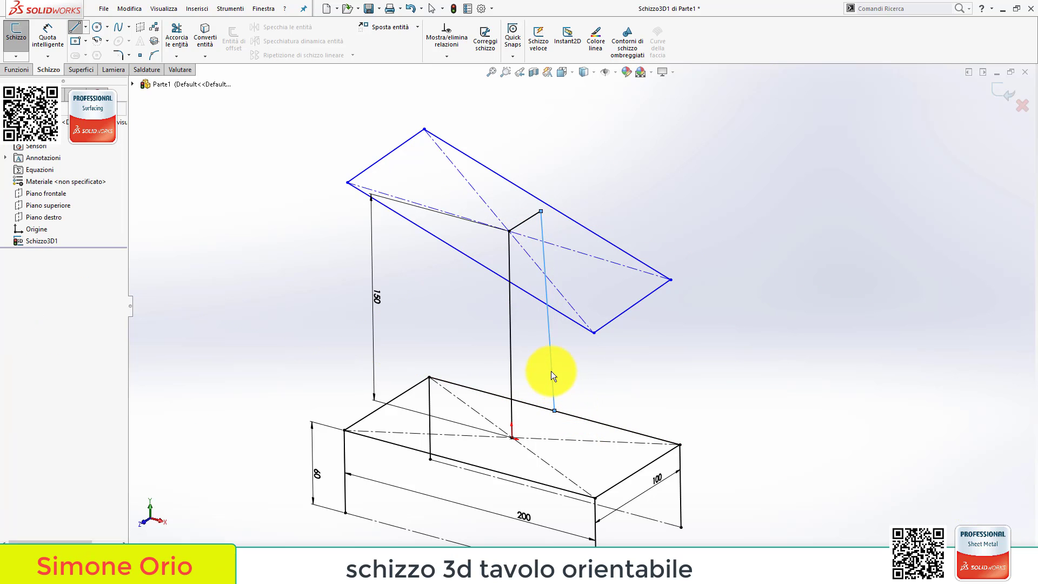
{"action": "left_click", "coordinate": [551, 364]}
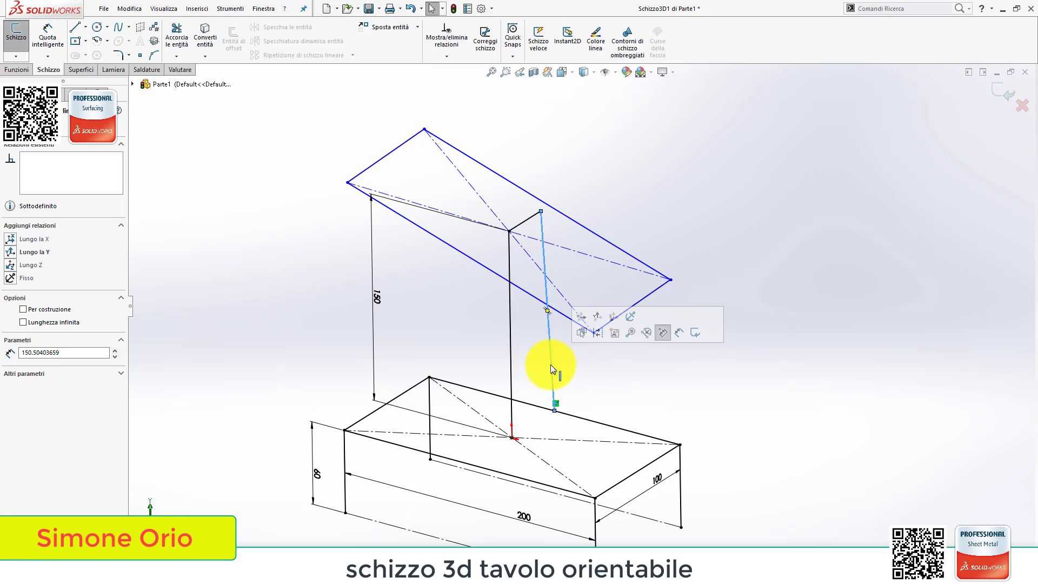
{"action": "left_click", "coordinate": [719, 341]}
{"action": "mouse_move", "coordinate": [676, 353]}
{"action": "middle_mouse_down"}
{"action": "mouse_move", "coordinate": [684, 313]}
{"action": "mouse_move", "coordinate": [669, 333]}
{"action": "middle_mouse_up"}
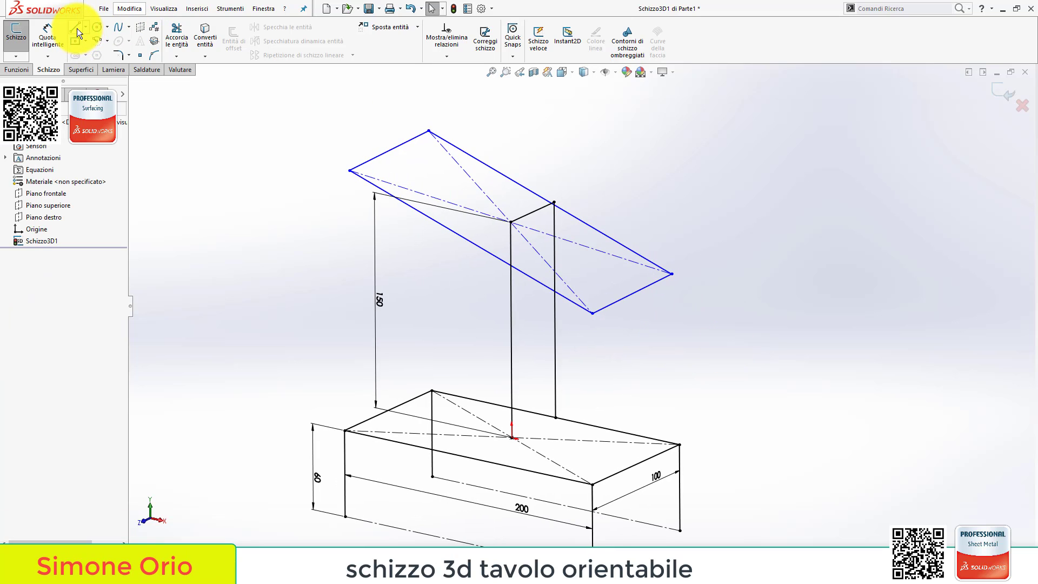
Draw 100 and 50 lines in the tilted top plane and delete the extra crossing line
{"action": "left_click", "coordinate": [510, 222]}
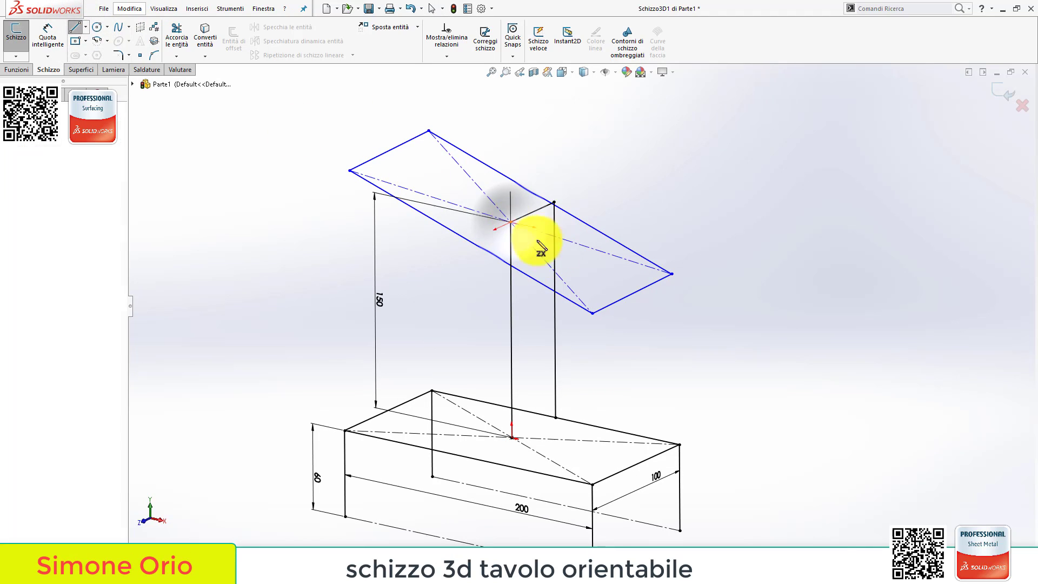
{"action": "left_click", "coordinate": [632, 294]}
{"action": "scroll", "coordinate": [476, 261], "scroll_direction": "down", "scroll_amount": 2}
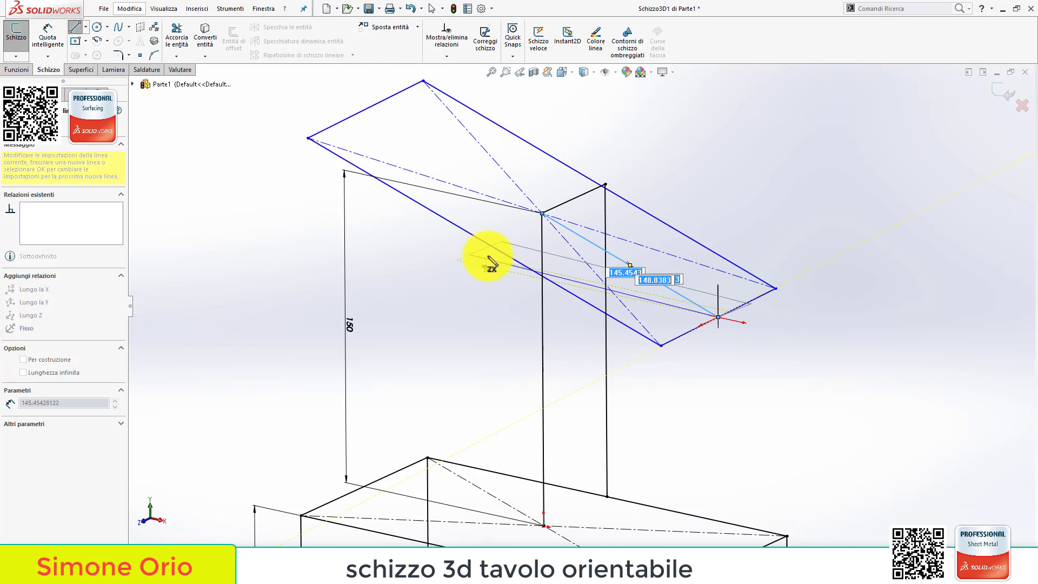
{"action": "scroll", "coordinate": [489, 260], "scroll_direction": "down", "scroll_amount": 2}
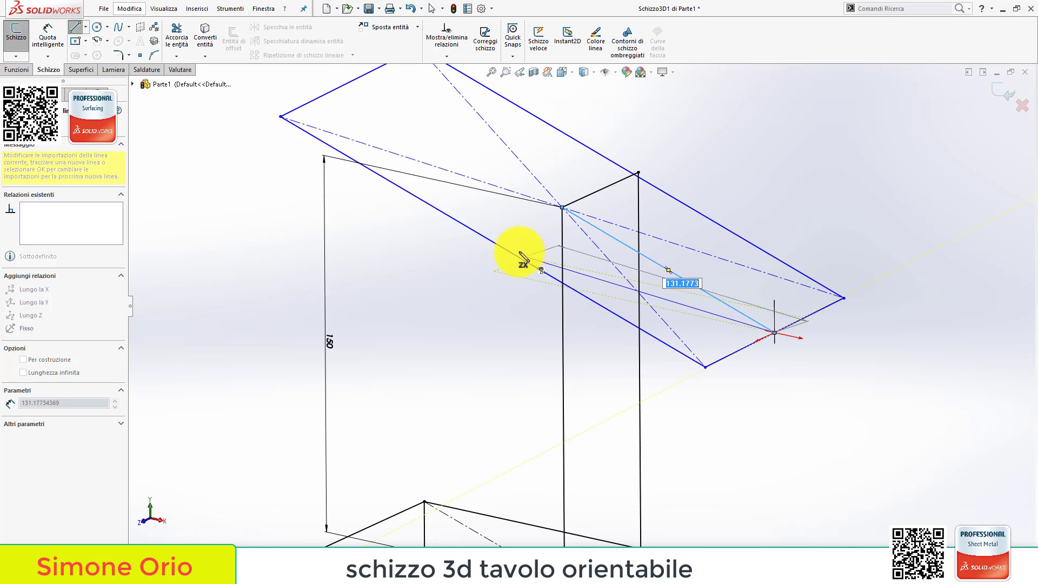
{"action": "left_click", "coordinate": [494, 242]}
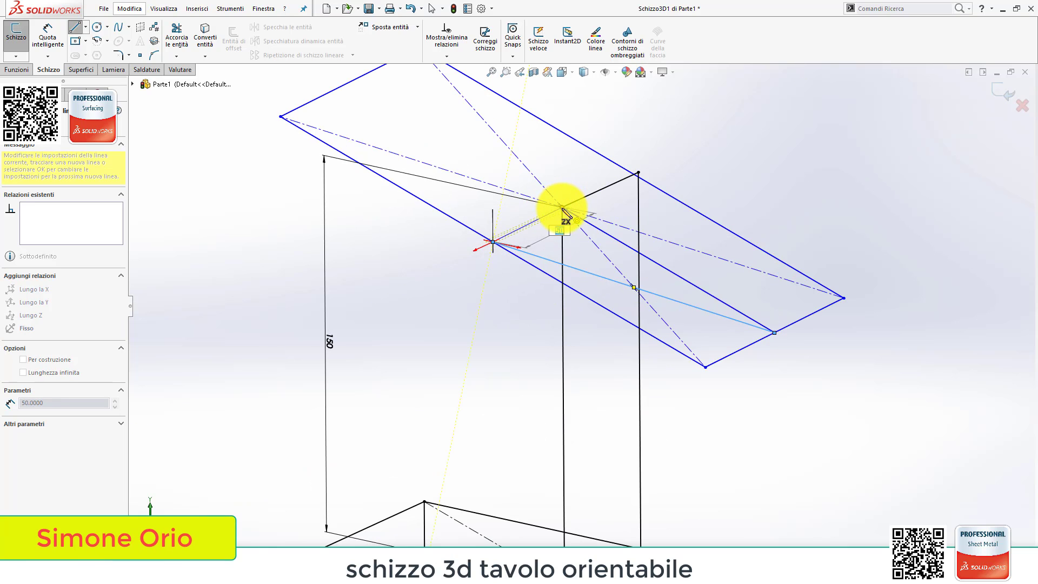
{"action": "left_click", "coordinate": [563, 209]}
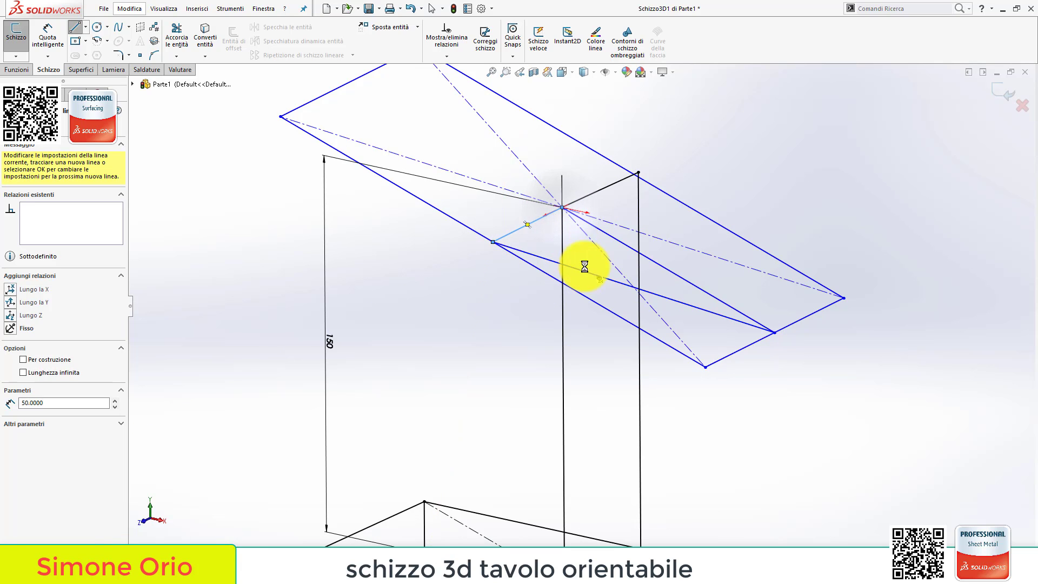
{"action": "key", "text": "Escape"}
{"action": "left_click", "coordinate": [587, 273]}
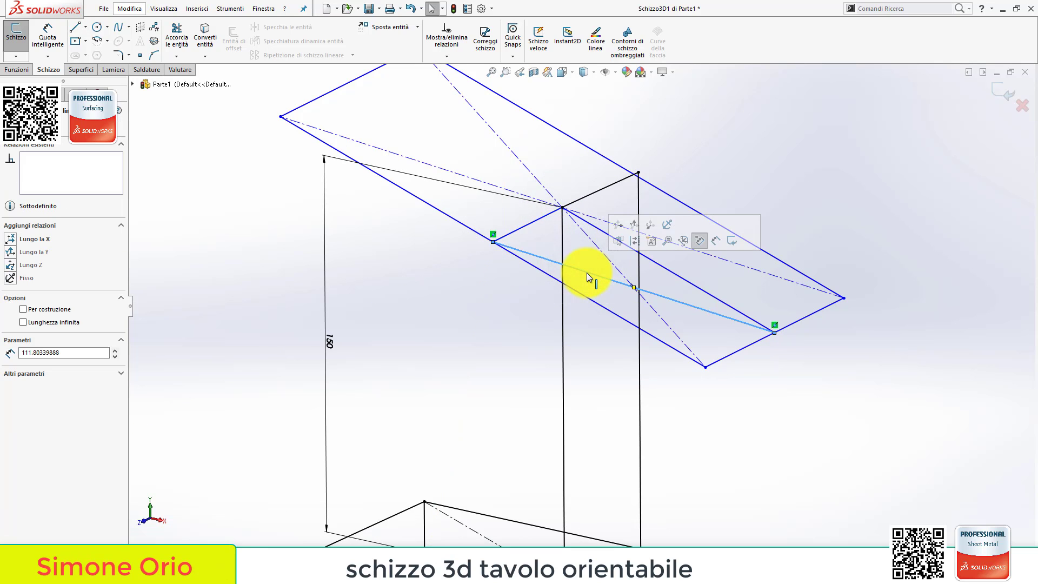
{"action": "key", "text": "Delete"}
Dimension the angle between the 50 line and the vertical line to 80°
{"action": "middle_click_drag", "start_coordinate": [575, 276], "coordinate": [542, 320]}
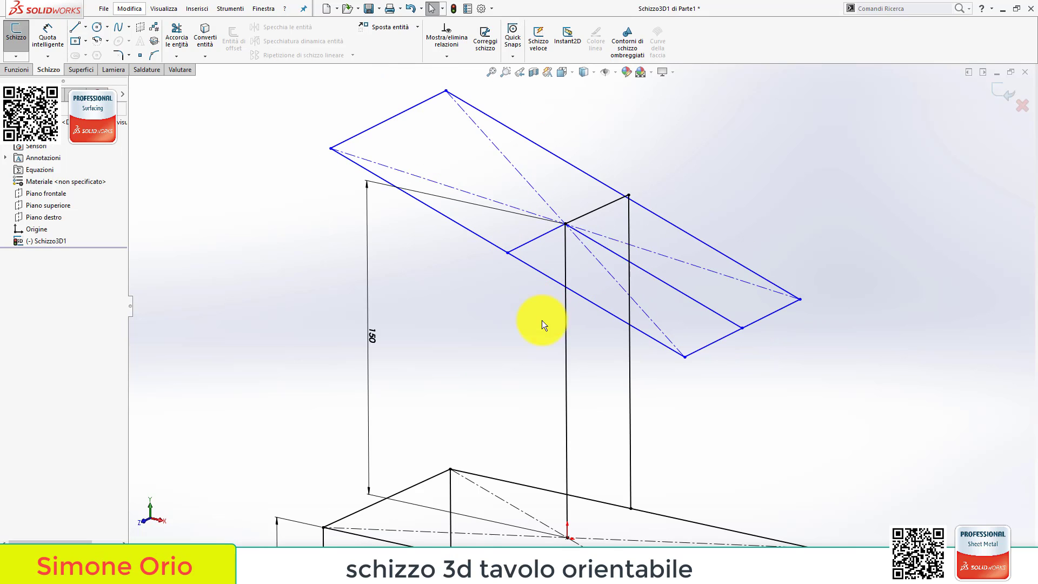
{"action": "left_click", "coordinate": [567, 342]}
{"action": "left_click_drag", "start_coordinate": [530, 246], "coordinate": [531, 313]}
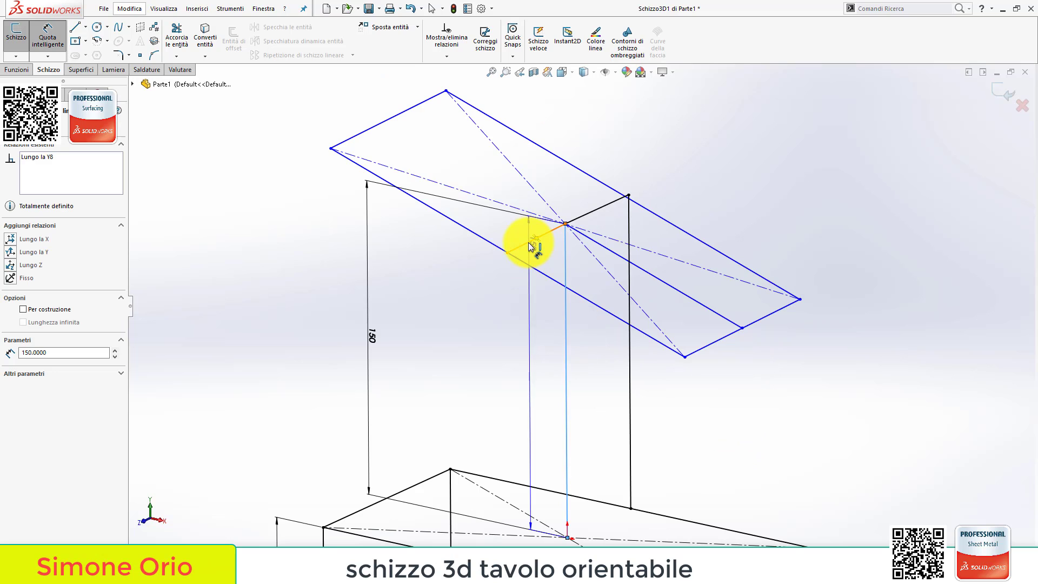
{"action": "left_click", "coordinate": [532, 315]}
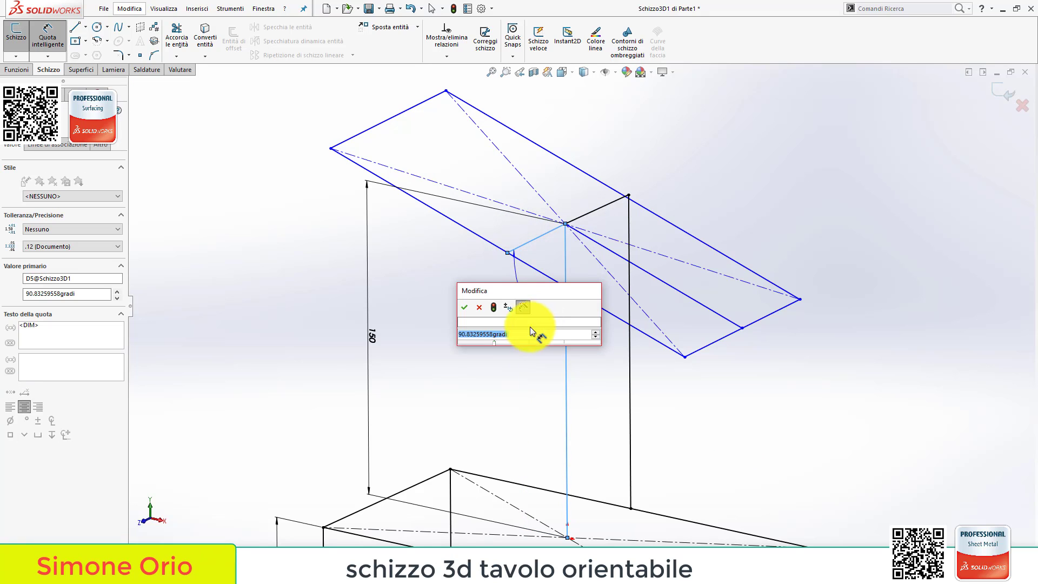
{"action": "type", "text": "80"}
{"action": "left_click", "coordinate": [494, 310]}
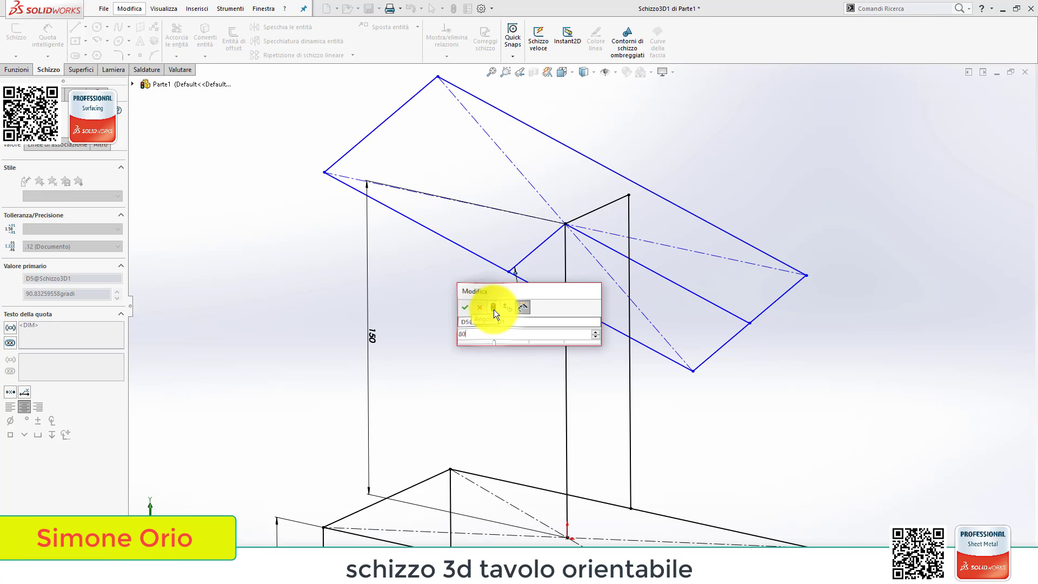
{"action": "left_click", "coordinate": [465, 310]}
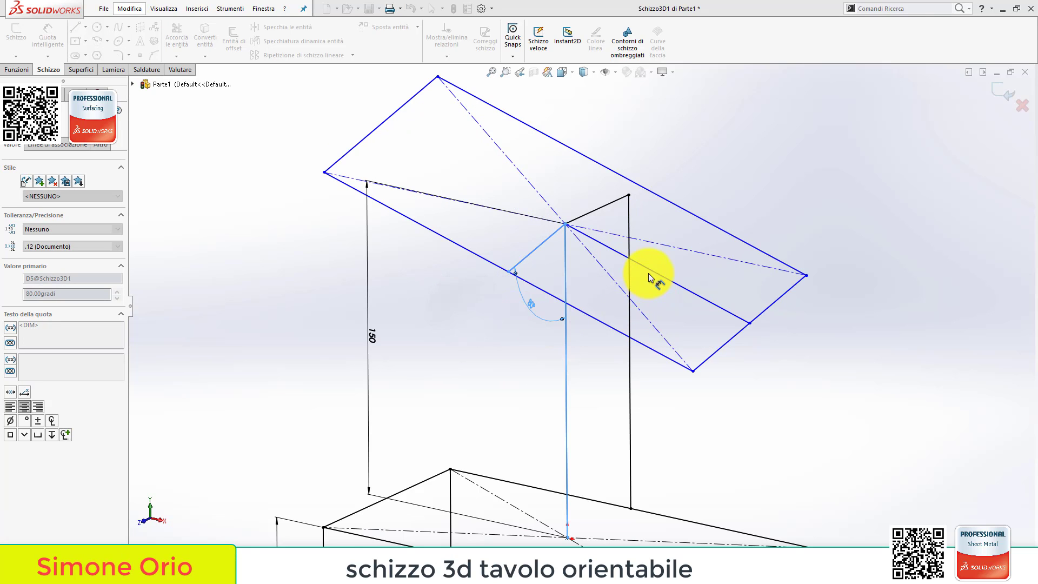
Dimension the angle between the 100 line and the vertical to 80°
{"action": "left_click", "coordinate": [567, 292]}
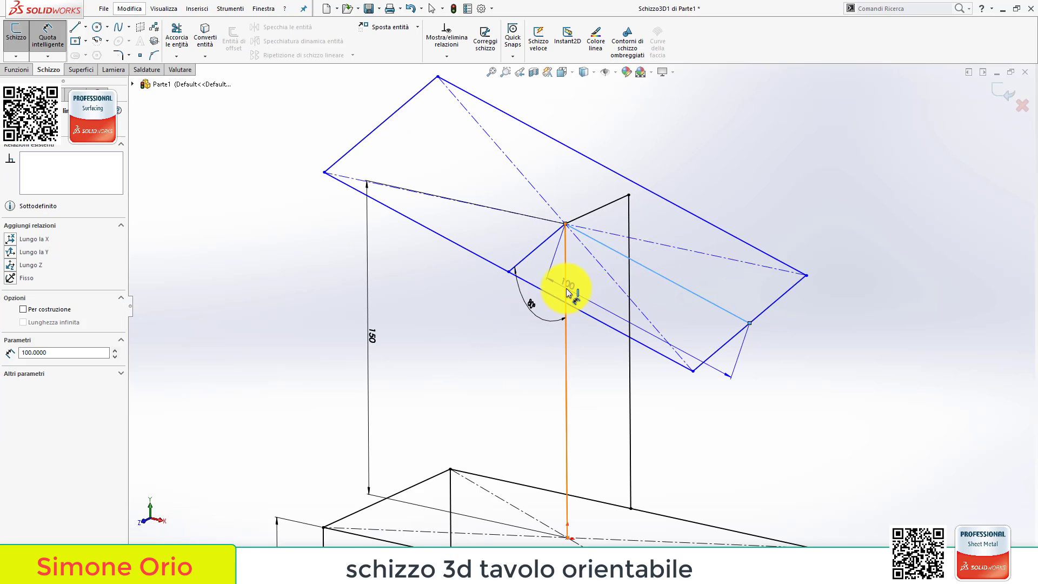
{"action": "left_click", "coordinate": [598, 358]}
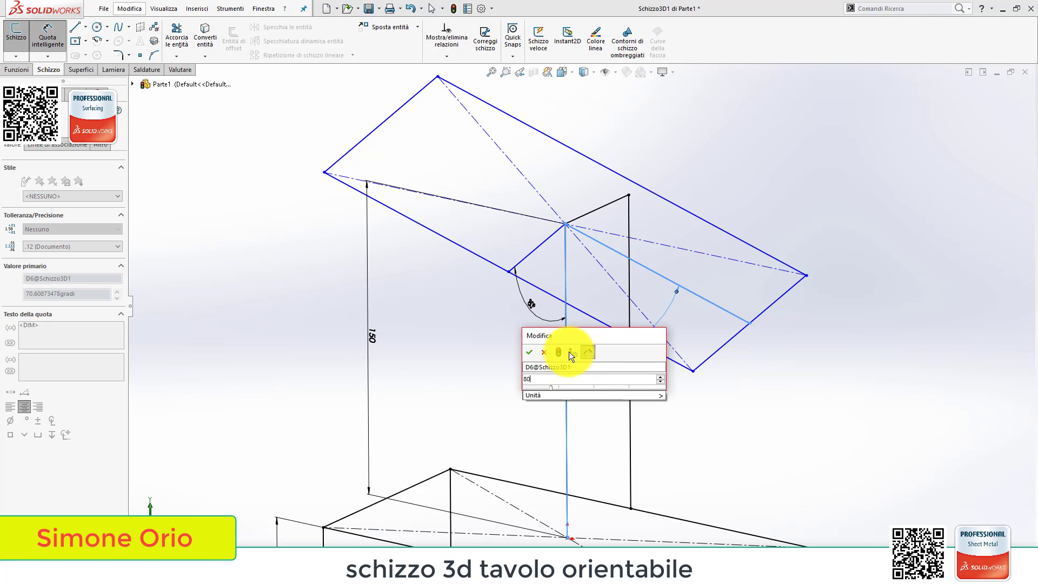
{"action": "type", "text": "80"}
{"action": "left_click", "coordinate": [530, 352]}
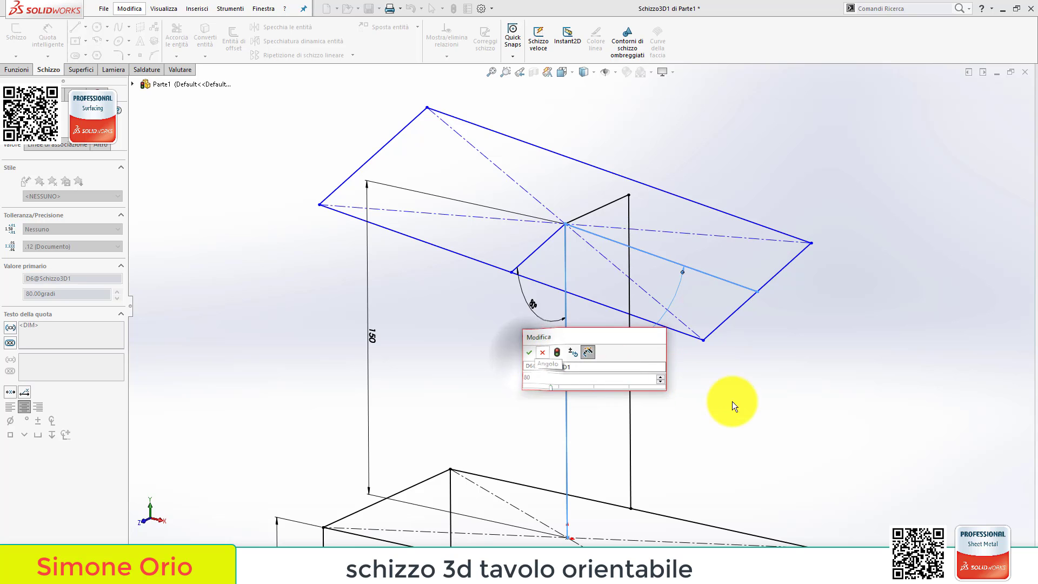
{"action": "mouse_move", "coordinate": [729, 400]}
{"action": "middle_mouse_down"}
{"action": "mouse_move", "coordinate": [753, 372]}
{"action": "mouse_move", "coordinate": [736, 377]}
{"action": "middle_mouse_up"}
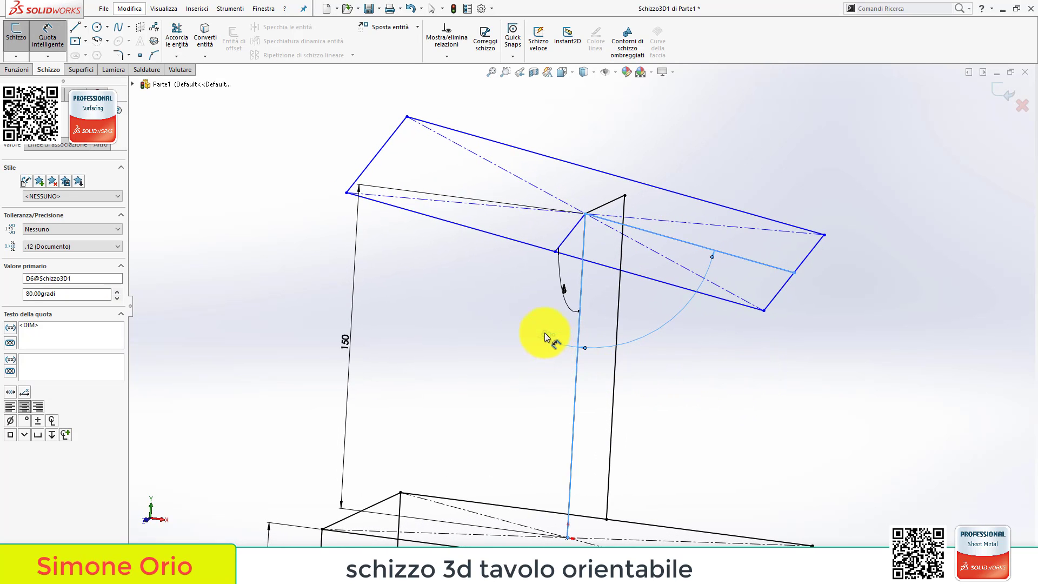
{"action": "left_click_drag", "start_coordinate": [543, 333], "coordinate": [677, 352]}
Change the tilt angle dimension to 70° and rebuild
{"action": "double_click", "coordinate": [678, 357]}
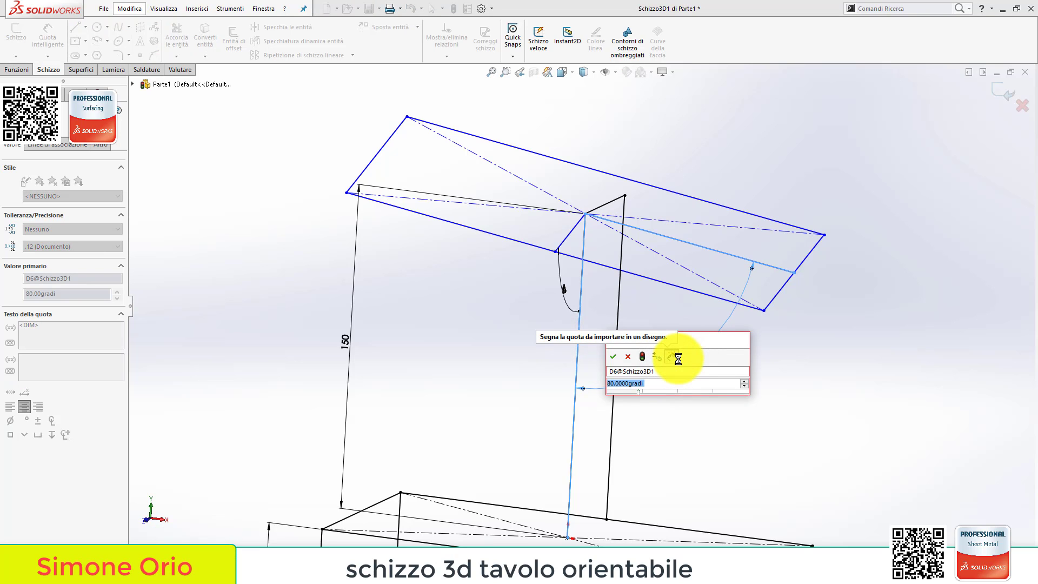
{"action": "type", "text": "0"}
{"action": "left_click", "coordinate": [640, 355]}
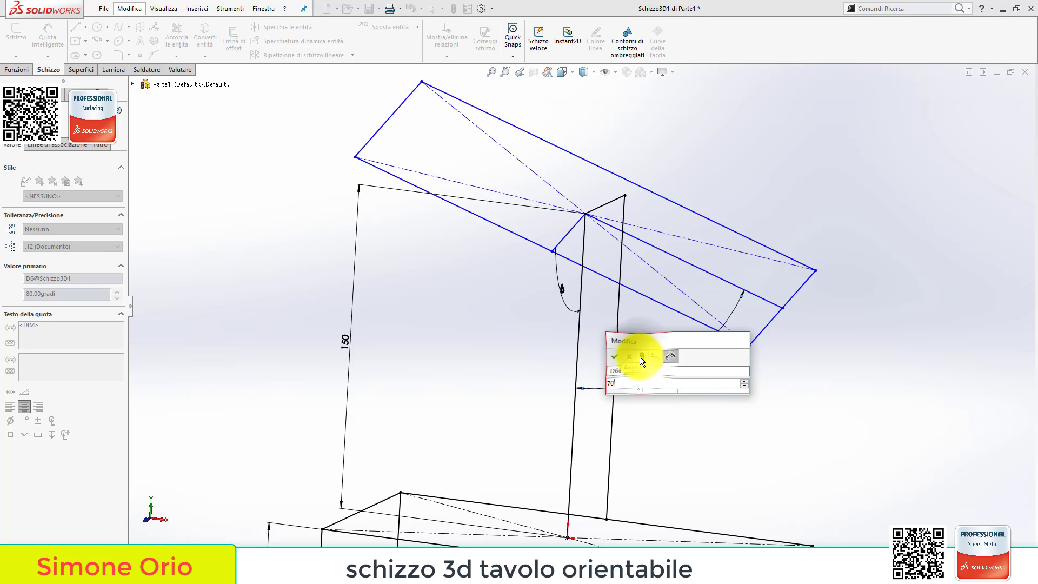
{"action": "left_click", "coordinate": [613, 357]}
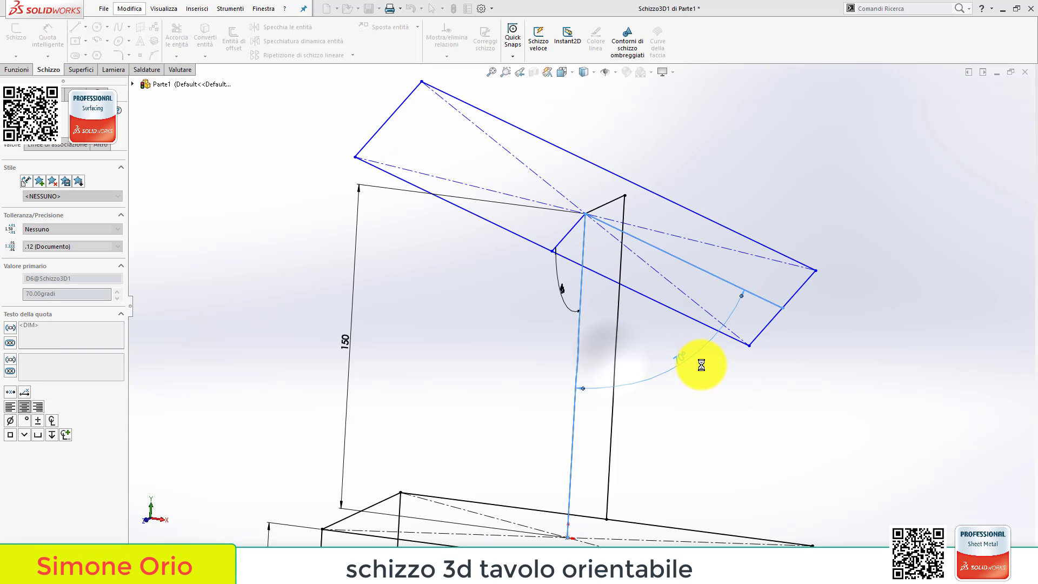
Draw a line rising from the plane's right-edge point and connect it back to the post top
{"action": "scroll", "coordinate": [555, 254], "scroll_direction": "down", "scroll_amount": 2}
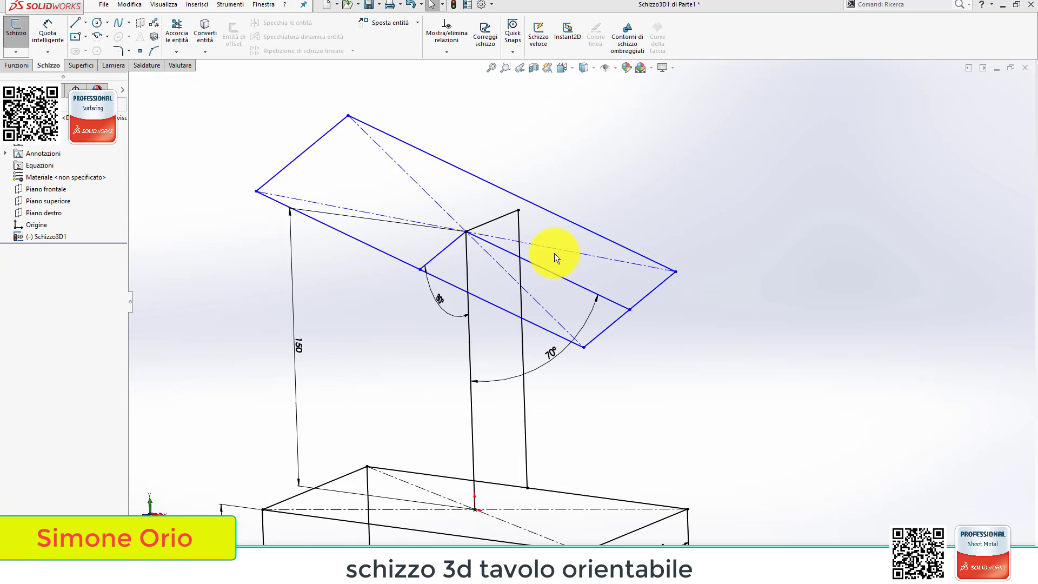
{"action": "scroll", "coordinate": [554, 253], "scroll_direction": "down", "scroll_amount": 1}
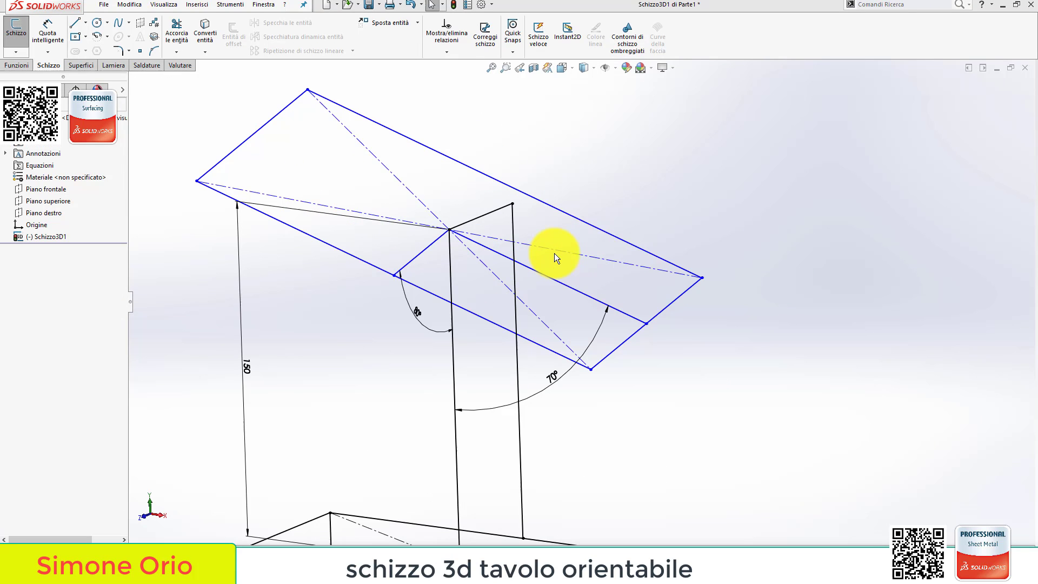
{"action": "left_click", "coordinate": [74, 22]}
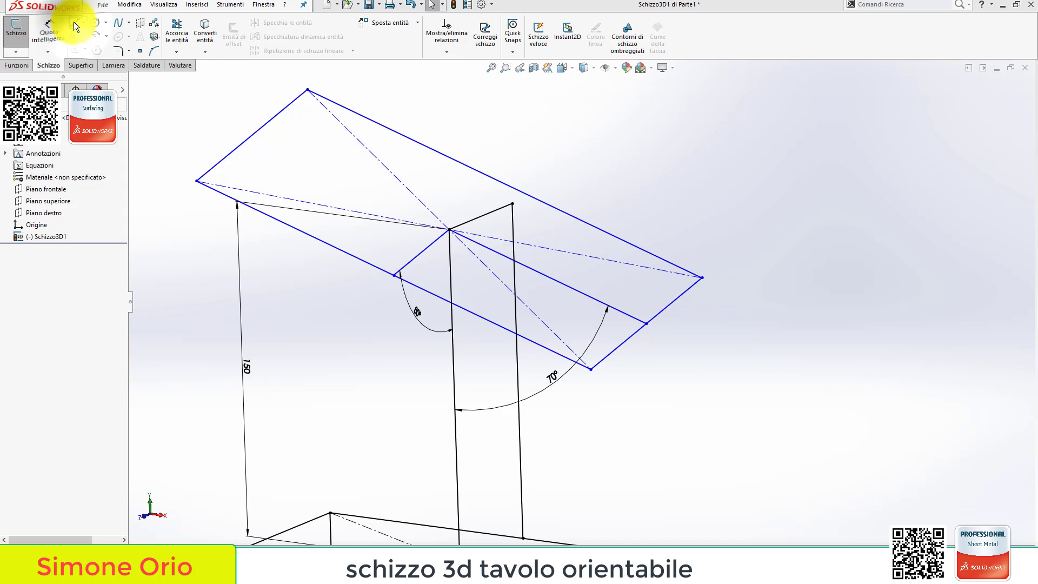
{"action": "left_click", "coordinate": [646, 323]}
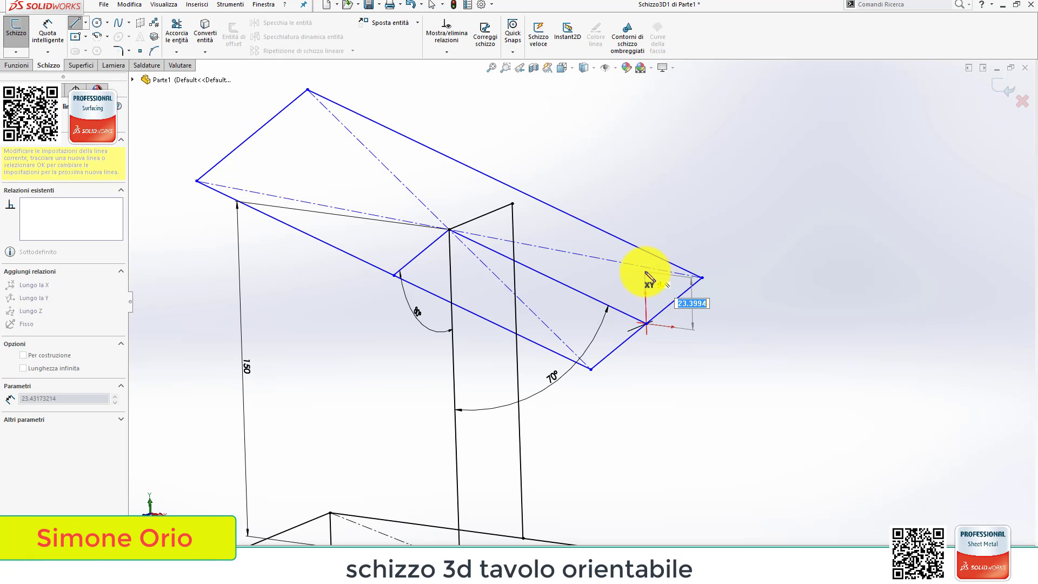
{"action": "left_click", "coordinate": [645, 270]}
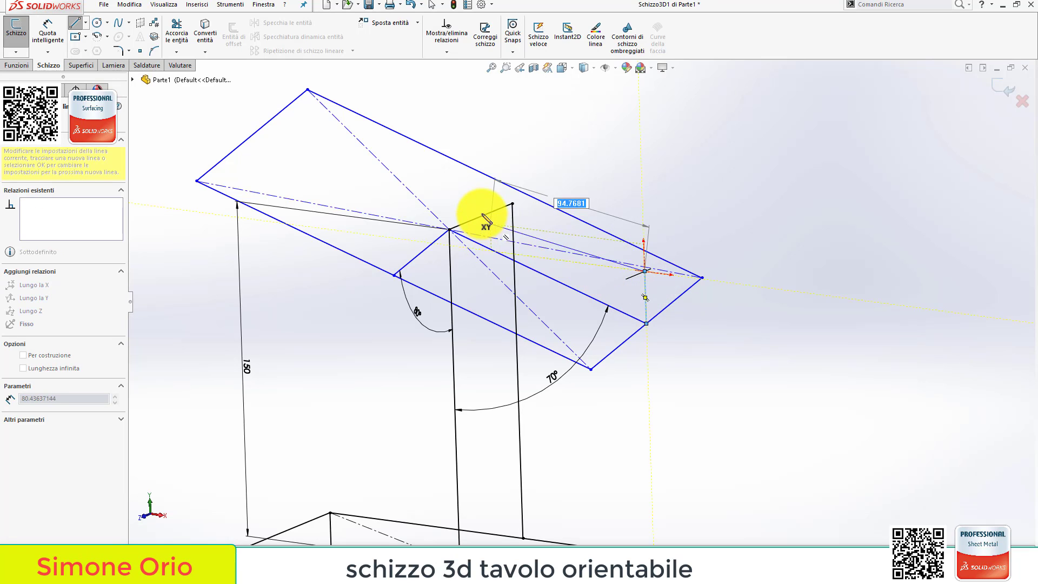
{"action": "scroll", "coordinate": [483, 222], "scroll_direction": "down", "scroll_amount": 5}
{"action": "scroll", "coordinate": [460, 237], "scroll_direction": "down", "scroll_amount": 2}
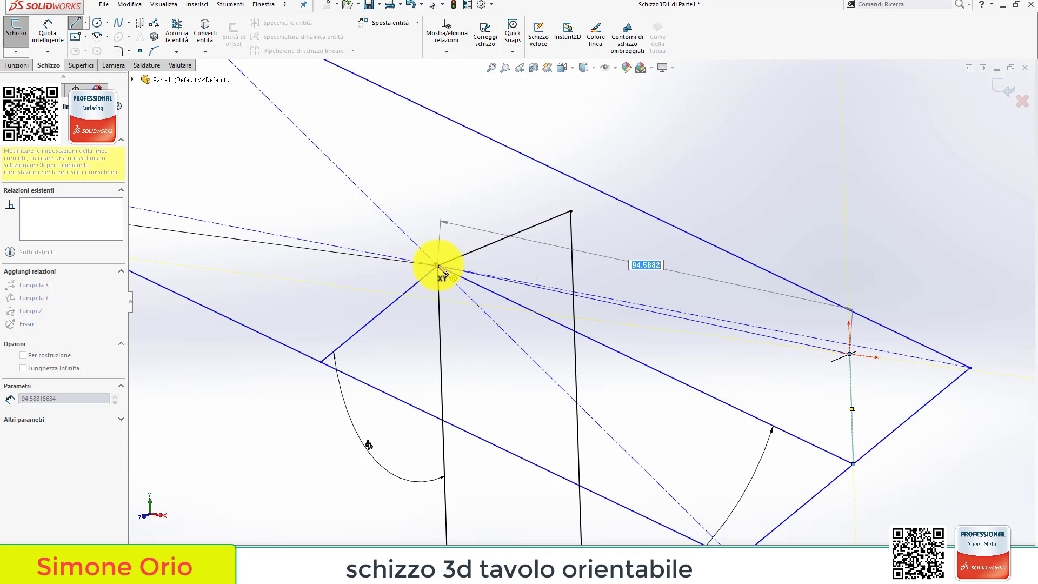
{"action": "key", "text": "Escape"}
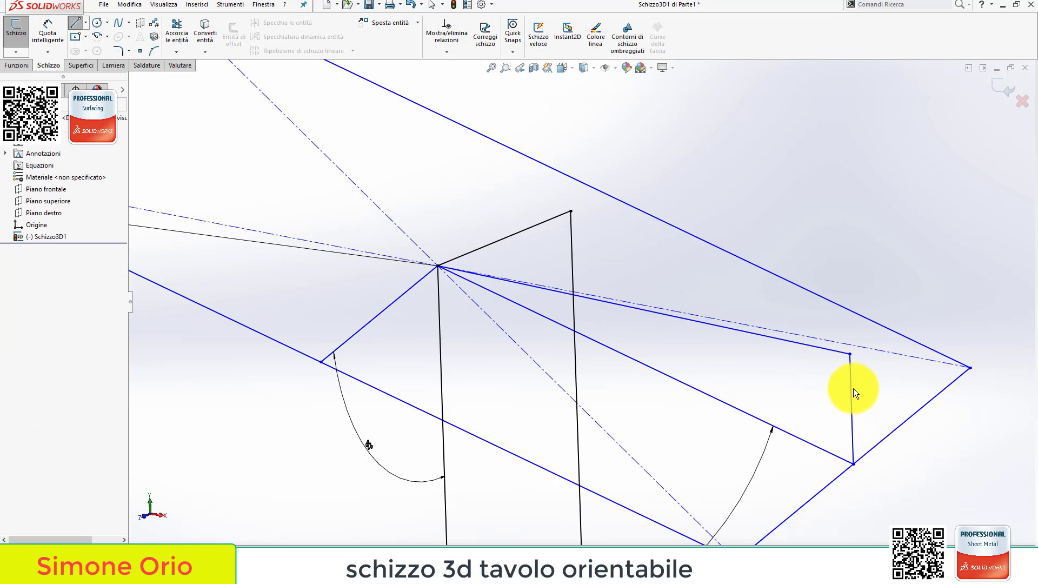
Make the long line perpendicular to the post line
{"action": "left_click", "coordinate": [852, 388]}
{"action": "left_click", "coordinate": [824, 348]}
{"action": "left_click", "coordinate": [877, 405]}
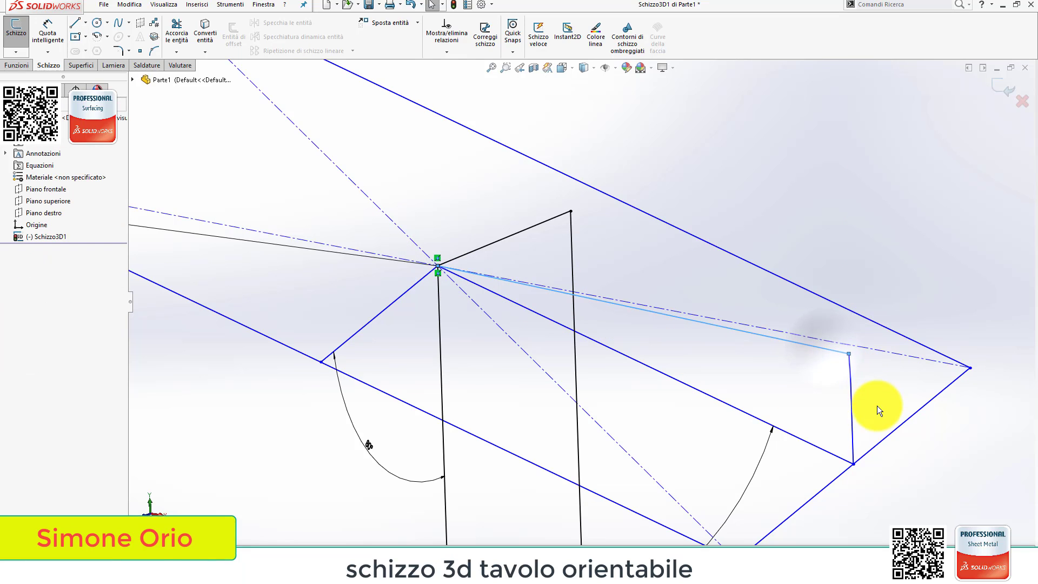
{"action": "left_click", "coordinate": [851, 397]}
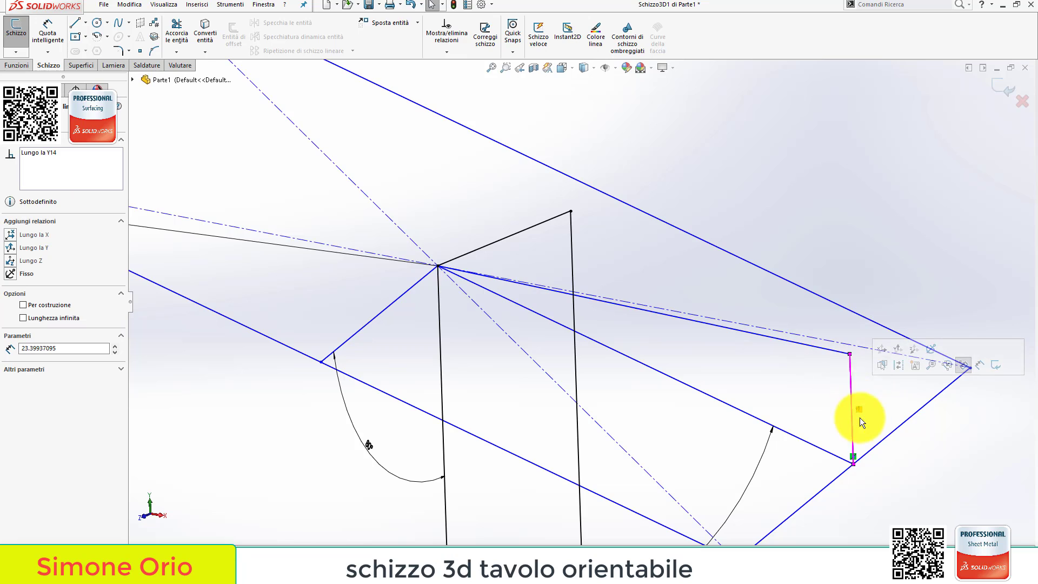
{"action": "left_click", "coordinate": [823, 350]}
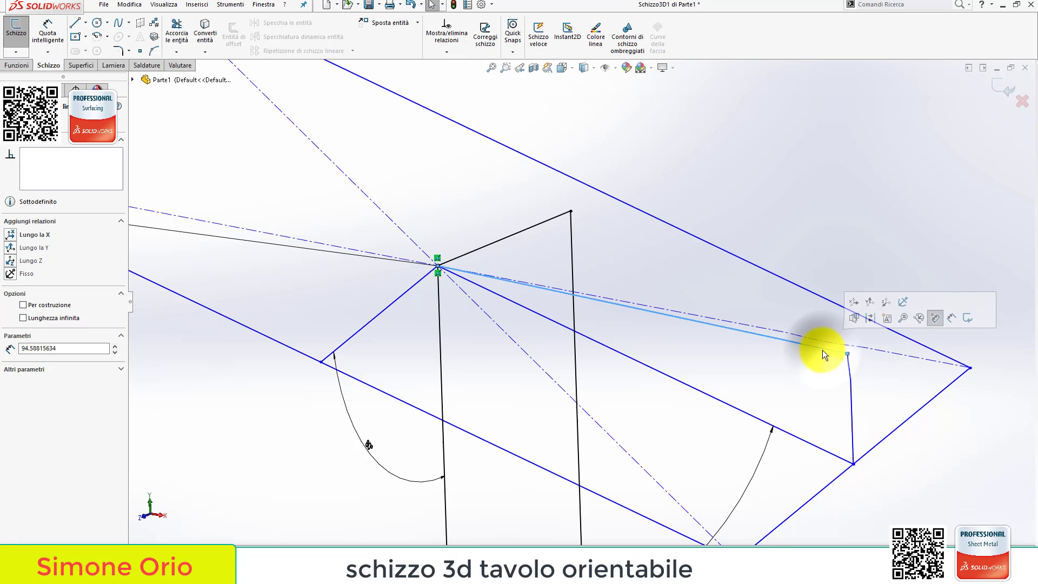
{"action": "left_click", "coordinate": [442, 357], "text": "ctrl"}
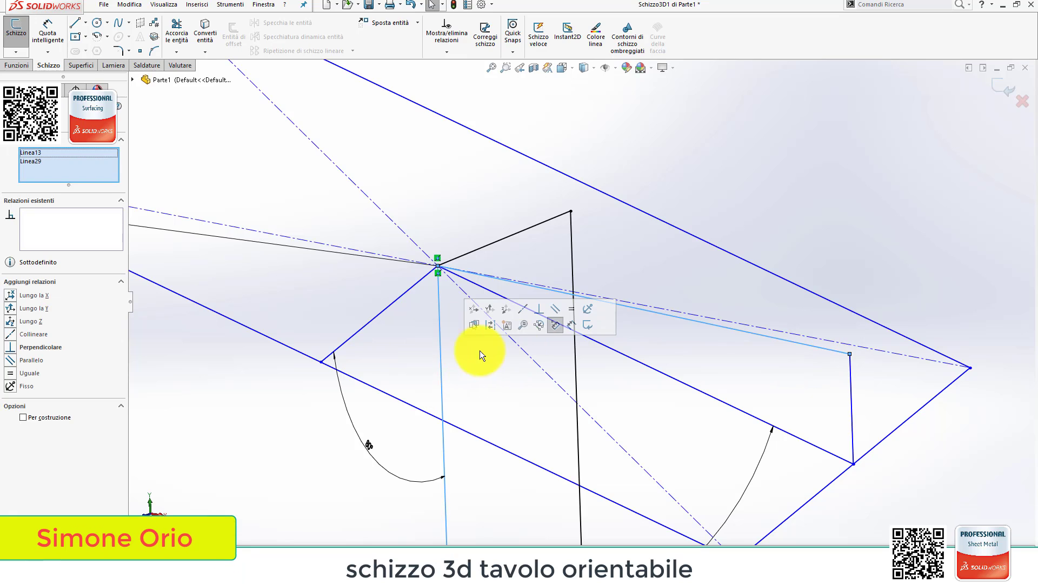
{"action": "left_click", "coordinate": [540, 310]}
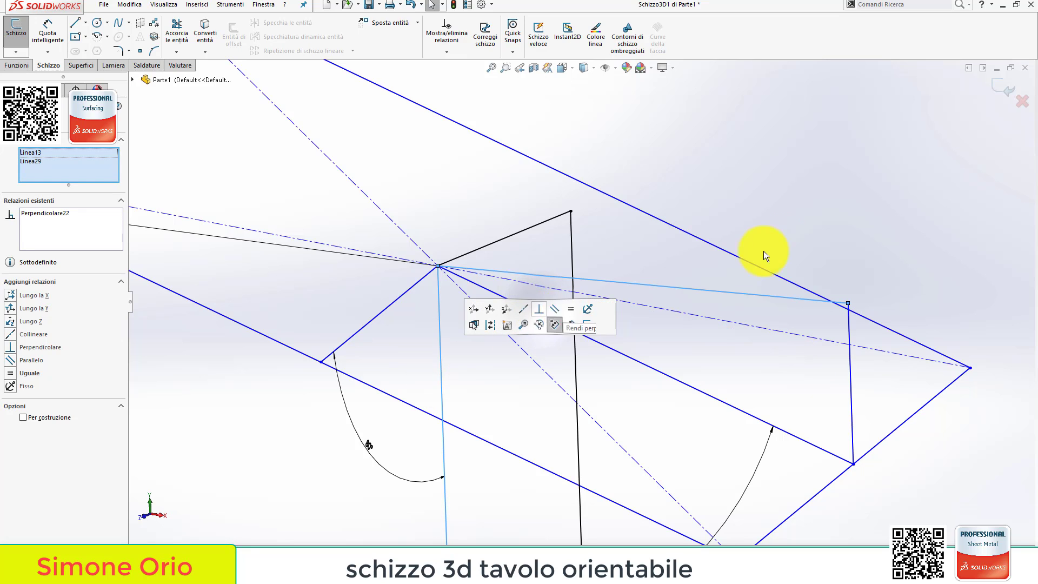
Delete the short upright line and align the edge point with the long line's end along Y
{"action": "left_click", "coordinate": [853, 380]}
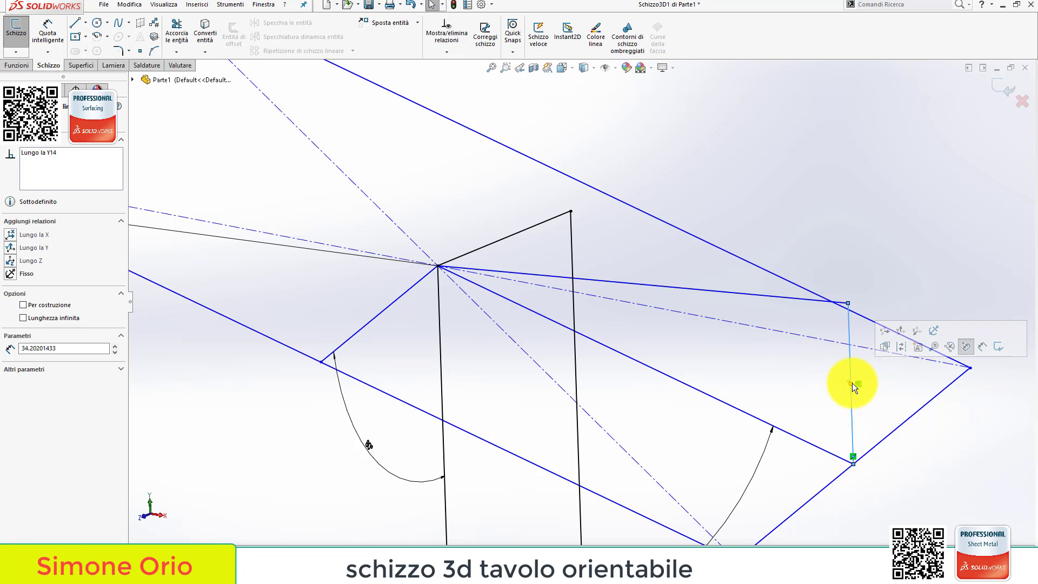
{"action": "key", "text": "Delete"}
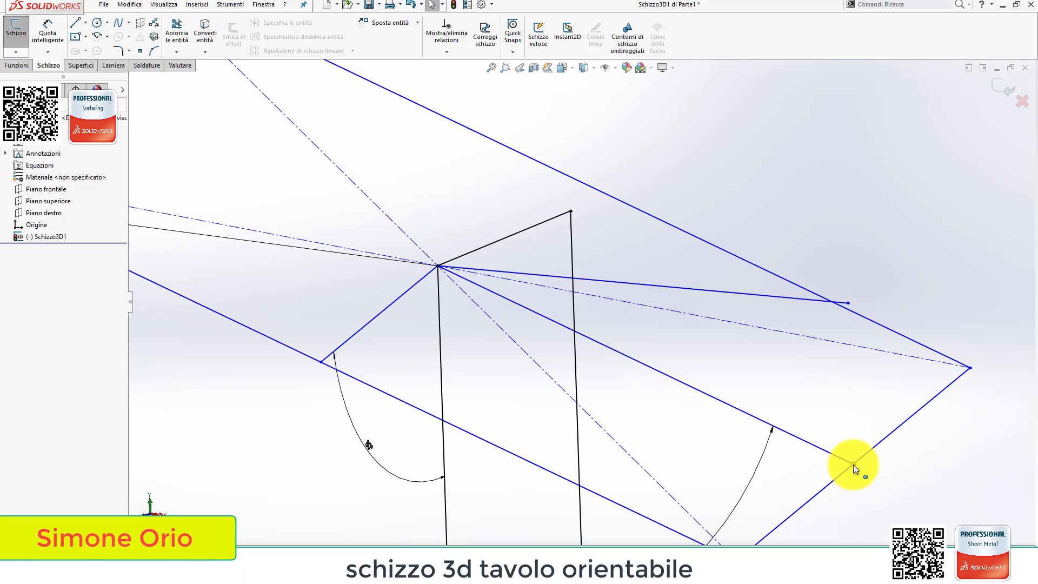
{"action": "left_click", "coordinate": [855, 465]}
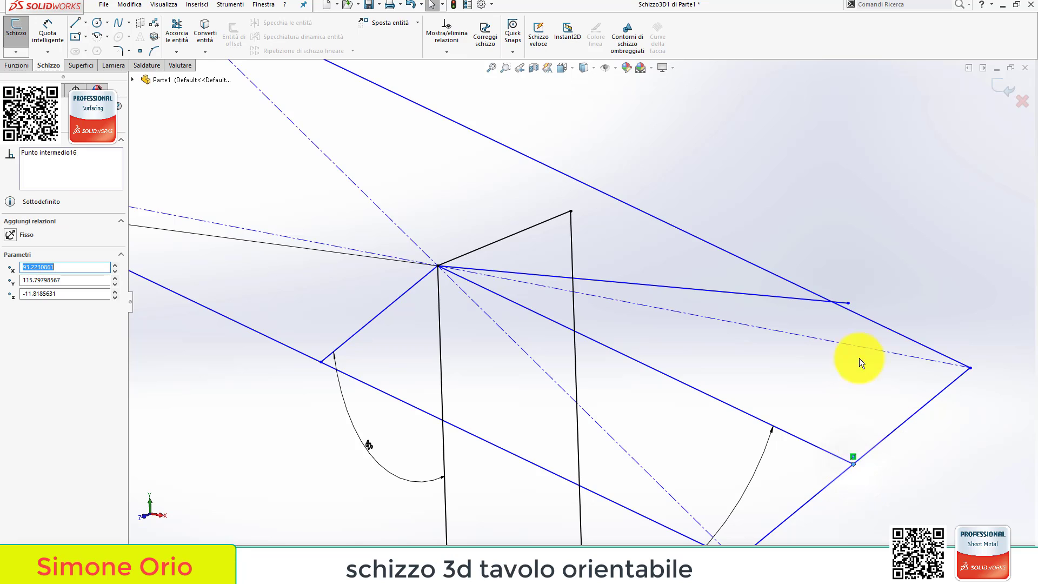
{"action": "left_click", "coordinate": [849, 303], "text": "ctrl"}
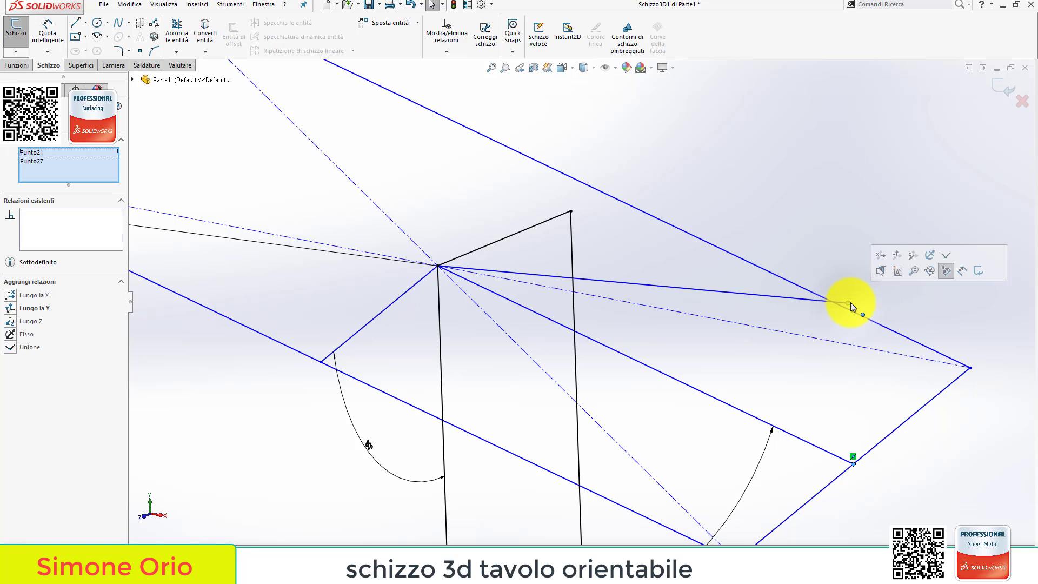
{"action": "left_click", "coordinate": [898, 255]}
Dimension the angle between the long line and its neighbouring line at the post top as 90°
{"action": "left_click", "coordinate": [832, 219]}
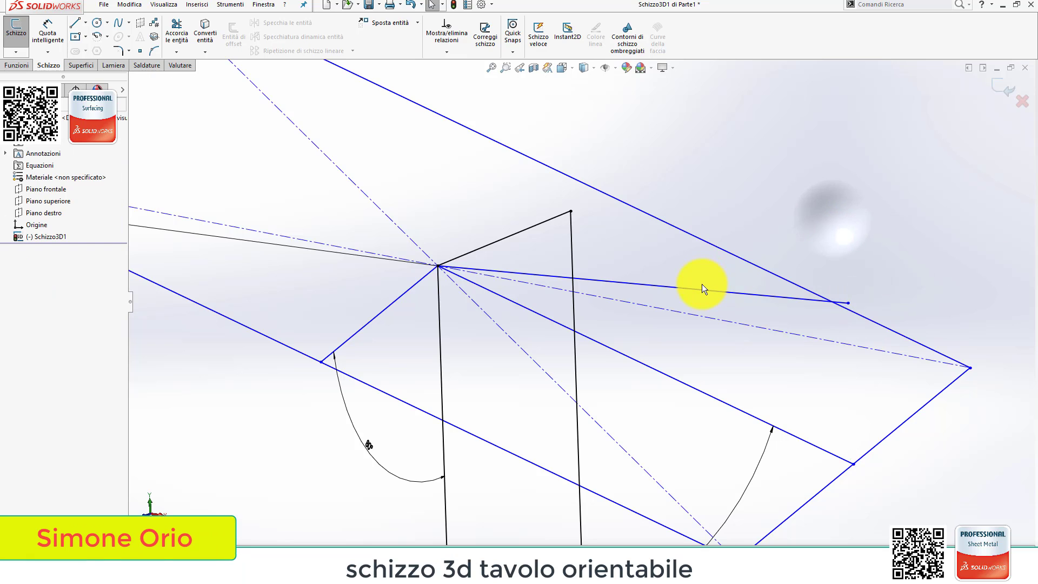
{"action": "mouse_move", "coordinate": [699, 283]}
{"action": "middle_mouse_down"}
{"action": "mouse_move", "coordinate": [679, 323]}
{"action": "mouse_move", "coordinate": [722, 271]}
{"action": "middle_mouse_up"}
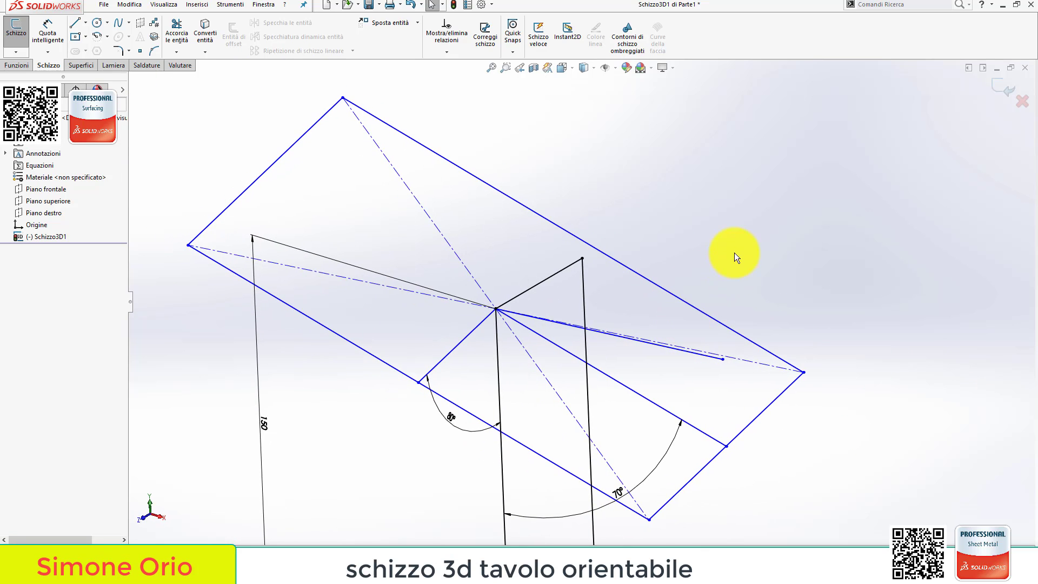
{"action": "left_click", "coordinate": [627, 339]}
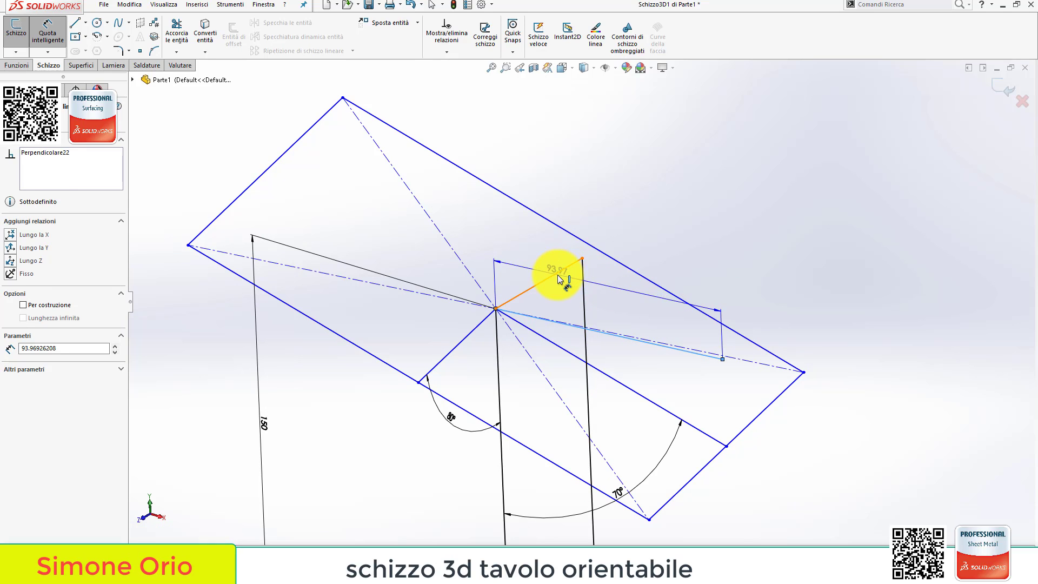
{"action": "left_click", "coordinate": [615, 304]}
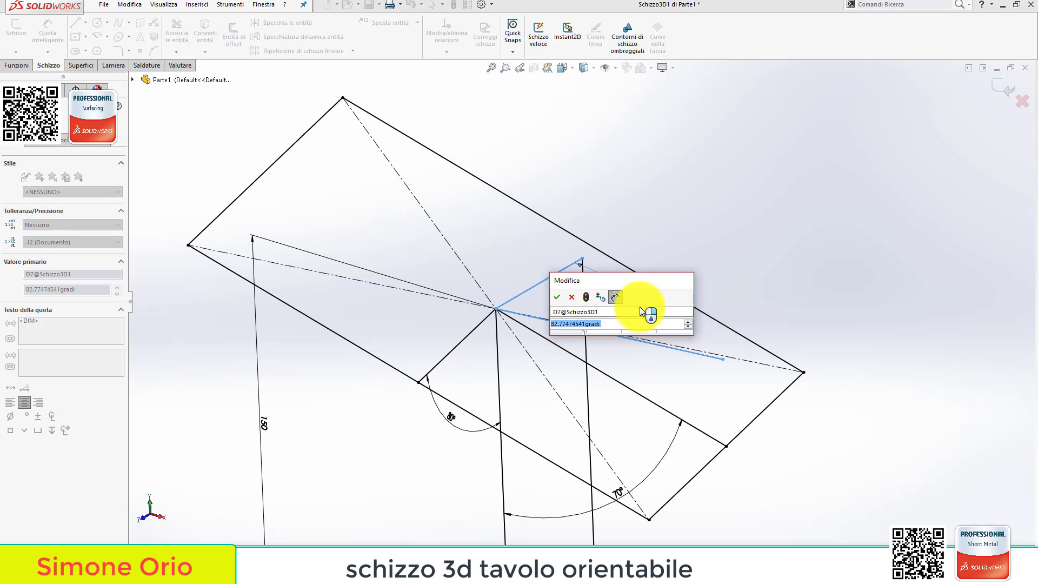
{"action": "type", "text": "0"}
{"action": "left_click", "coordinate": [586, 298]}
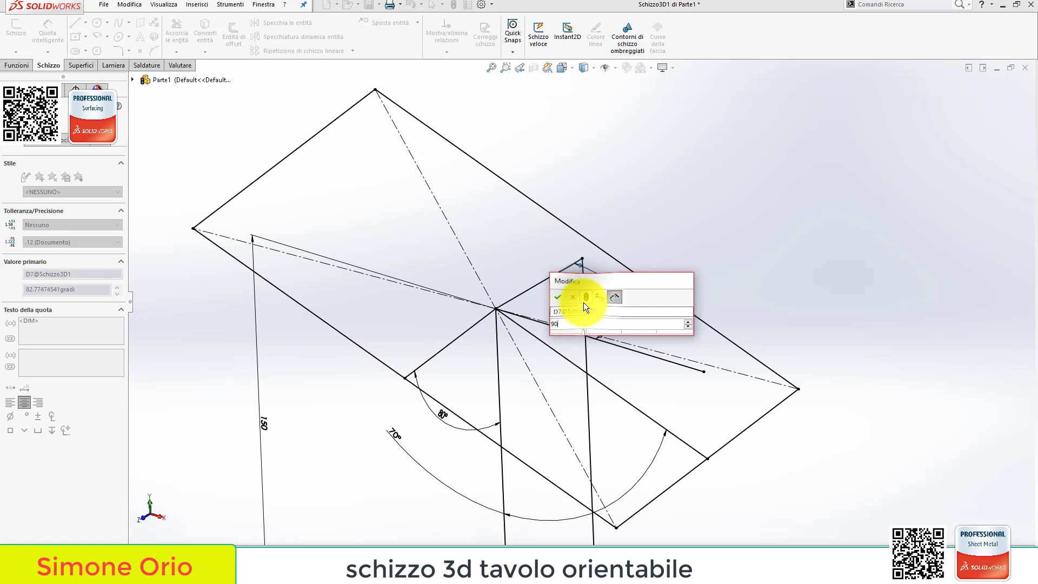
{"action": "left_click", "coordinate": [560, 301]}
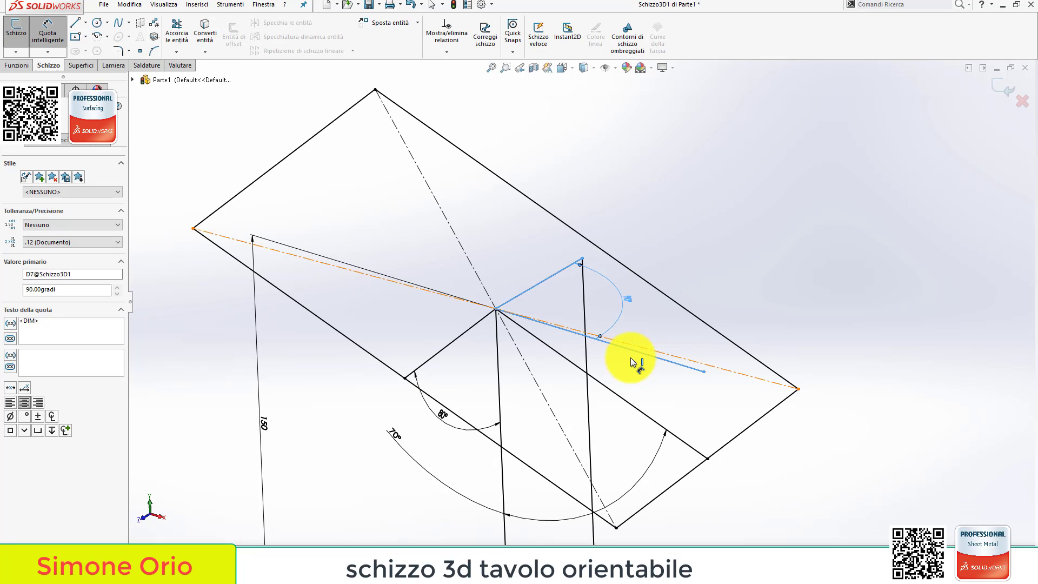
Change the 70° tilt angle dimension to 90°
{"action": "mouse_move", "coordinate": [634, 378]}
{"action": "middle_mouse_down"}
{"action": "mouse_move", "coordinate": [626, 355]}
{"action": "mouse_move", "coordinate": [656, 318]}
{"action": "mouse_move", "coordinate": [643, 351]}
{"action": "mouse_move", "coordinate": [472, 428]}
{"action": "middle_mouse_up"}
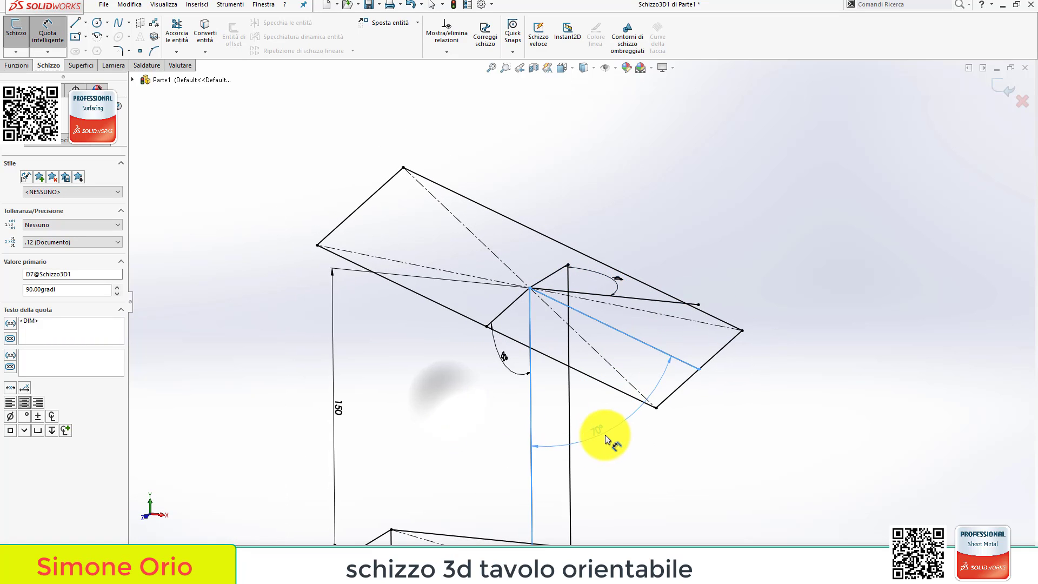
{"action": "left_click", "coordinate": [605, 435]}
{"action": "mouse_move", "coordinate": [605, 434]}
{"action": "middle_mouse_down"}
{"action": "mouse_move", "coordinate": [615, 423]}
{"action": "mouse_move", "coordinate": [609, 457]}
{"action": "middle_mouse_up"}
{"action": "middle_click_drag", "start_coordinate": [634, 388], "coordinate": [639, 364]}
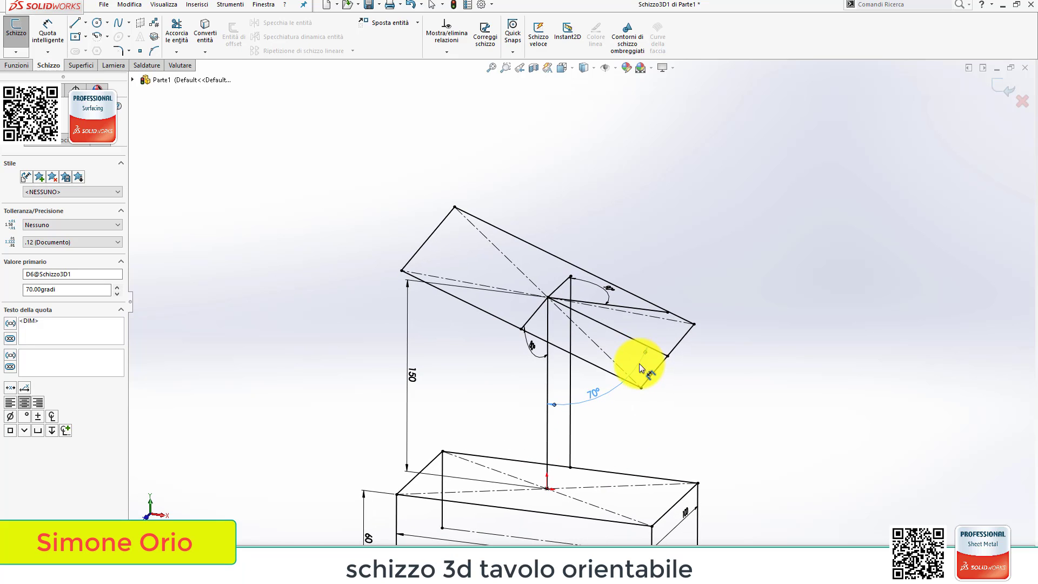
{"action": "left_click", "coordinate": [593, 395]}
{"action": "type", "text": "90"}
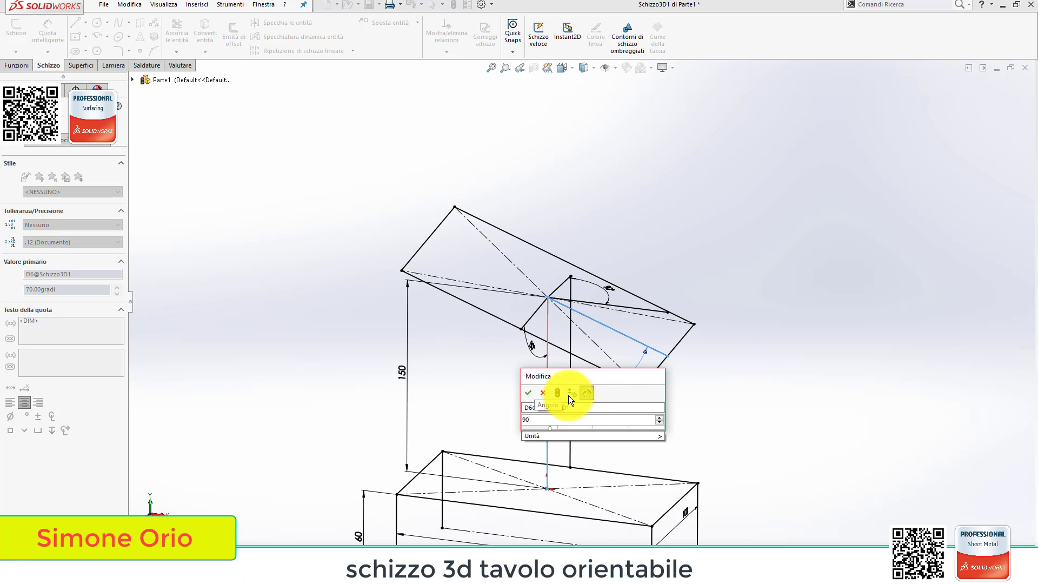
{"action": "left_click", "coordinate": [558, 392]}
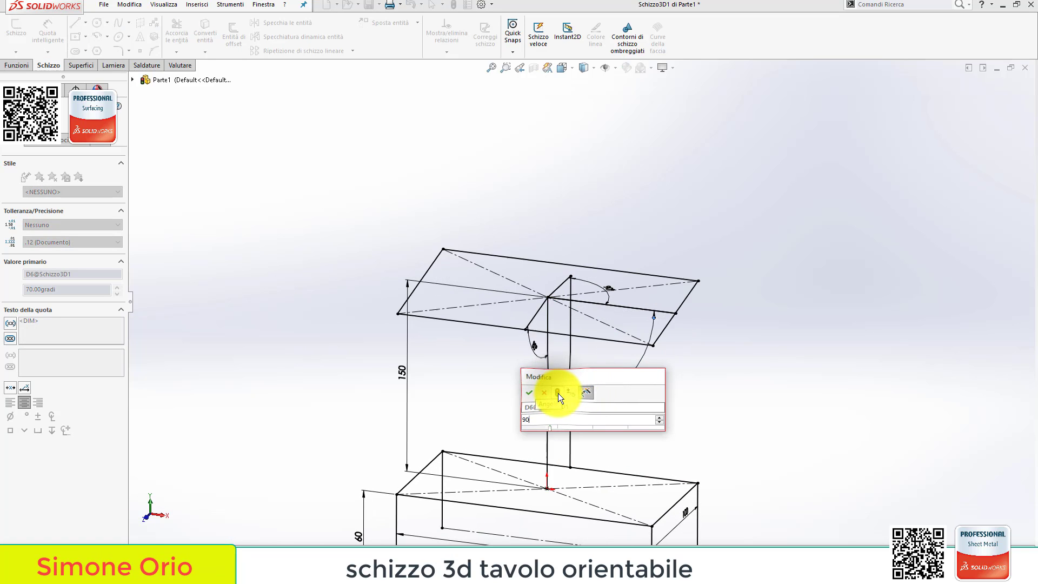
{"action": "left_click", "coordinate": [530, 393]}
Change the post's 80° angle dimension to 90° so the post stands upright
{"action": "middle_click_drag", "start_coordinate": [540, 374], "coordinate": [537, 379]}
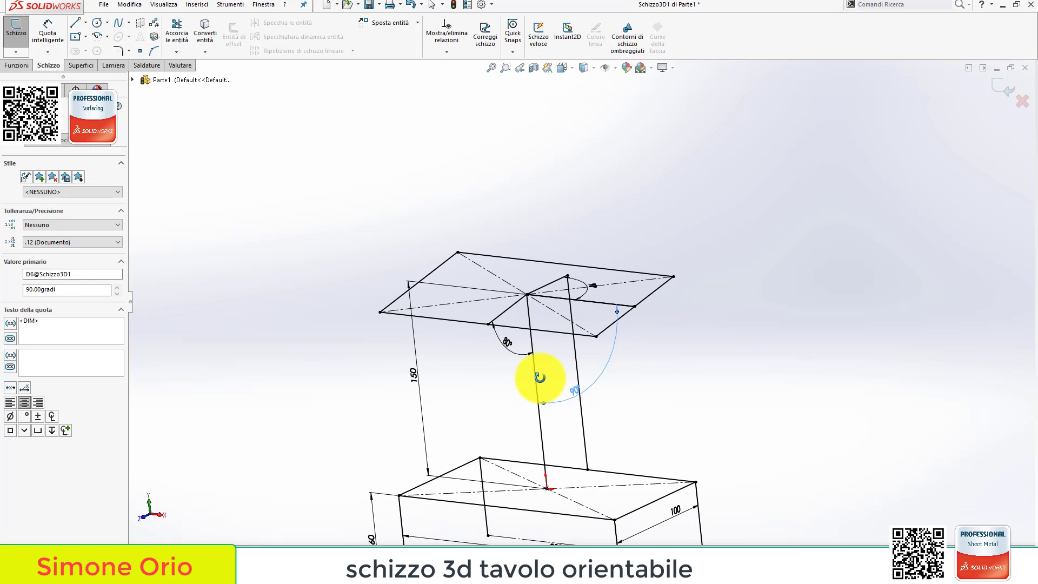
{"action": "double_click", "coordinate": [510, 348]}
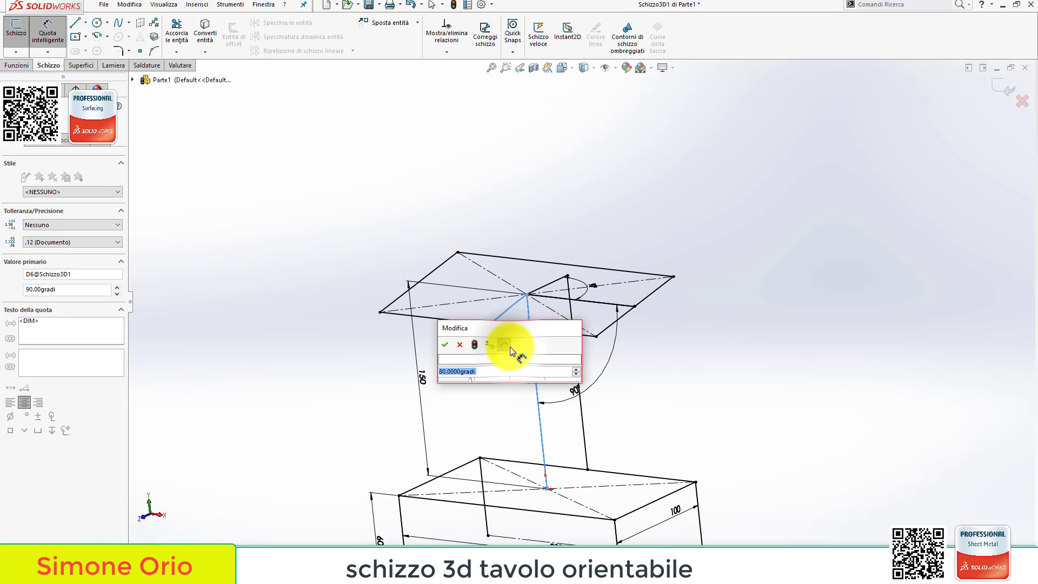
{"action": "type", "text": "90"}
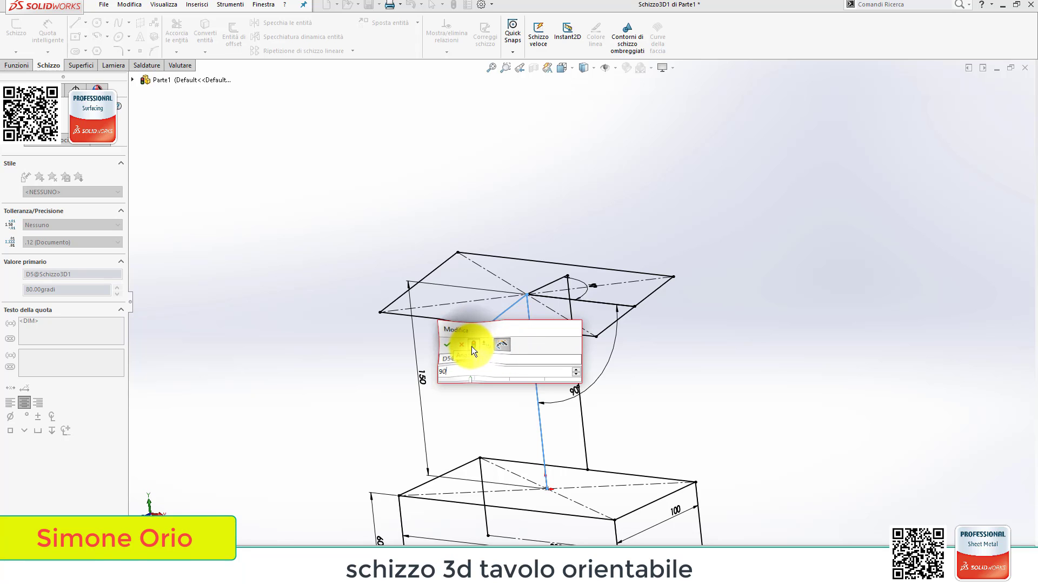
{"action": "left_click", "coordinate": [444, 344]}
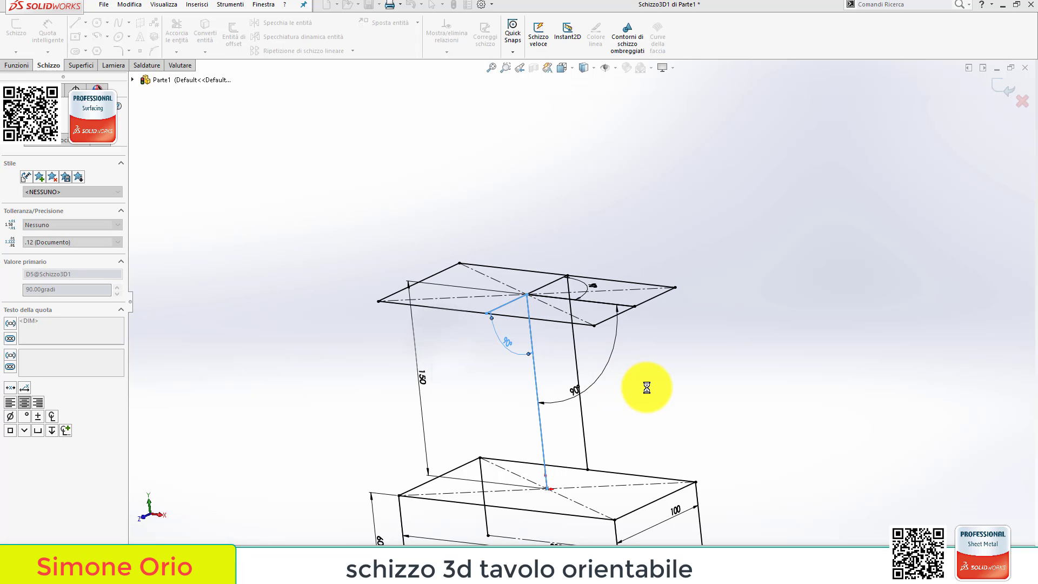
{"action": "mouse_move", "coordinate": [661, 378]}
{"action": "middle_mouse_down"}
{"action": "mouse_move", "coordinate": [678, 370]}
{"action": "mouse_move", "coordinate": [666, 401]}
{"action": "mouse_move", "coordinate": [647, 396]}
{"action": "middle_mouse_up"}
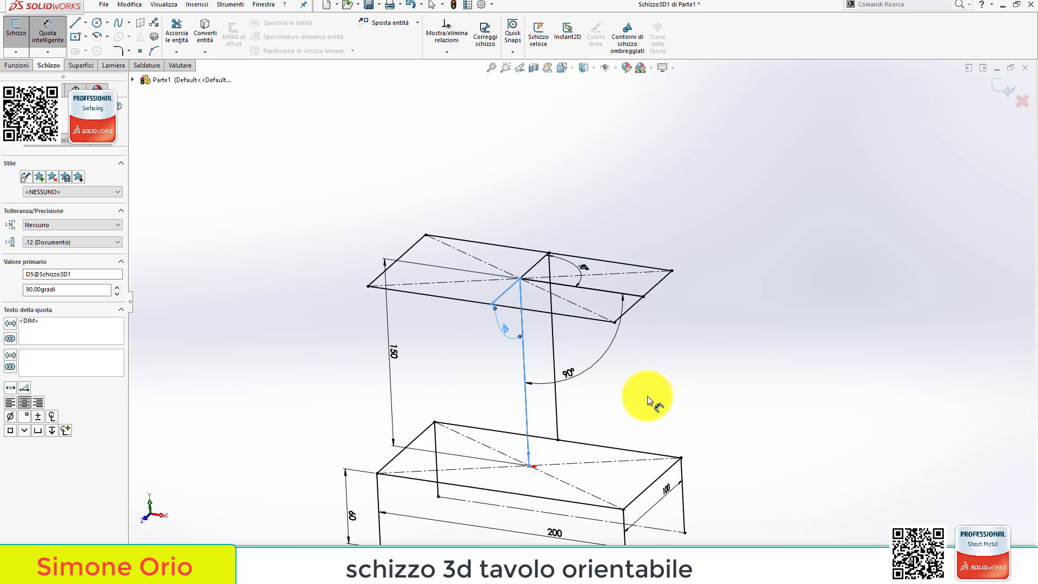
Add a new angle dimension D7 on the top plane set to 180°
{"action": "left_click", "coordinate": [585, 269]}
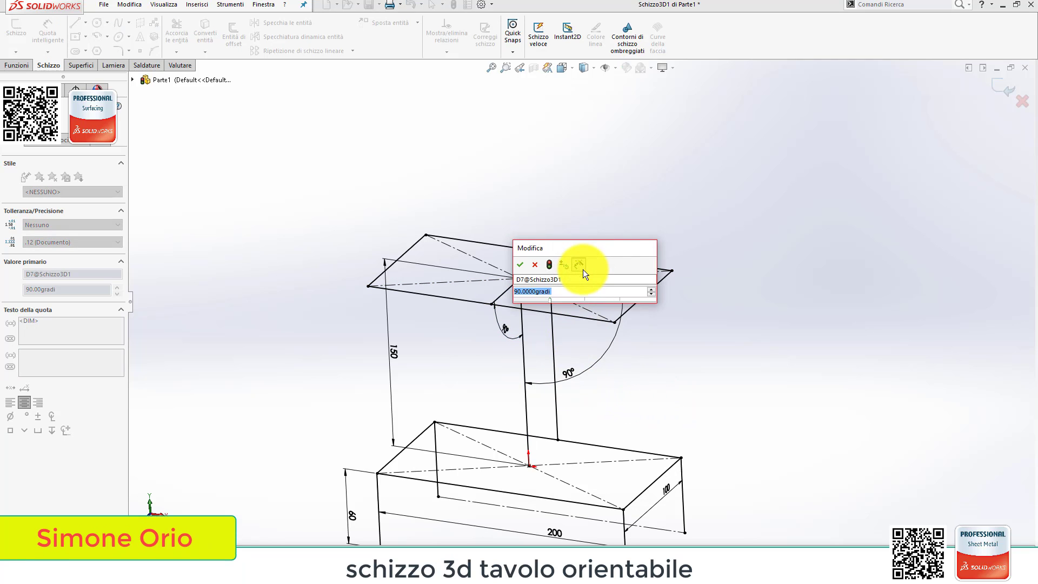
{"action": "type", "text": "180"}
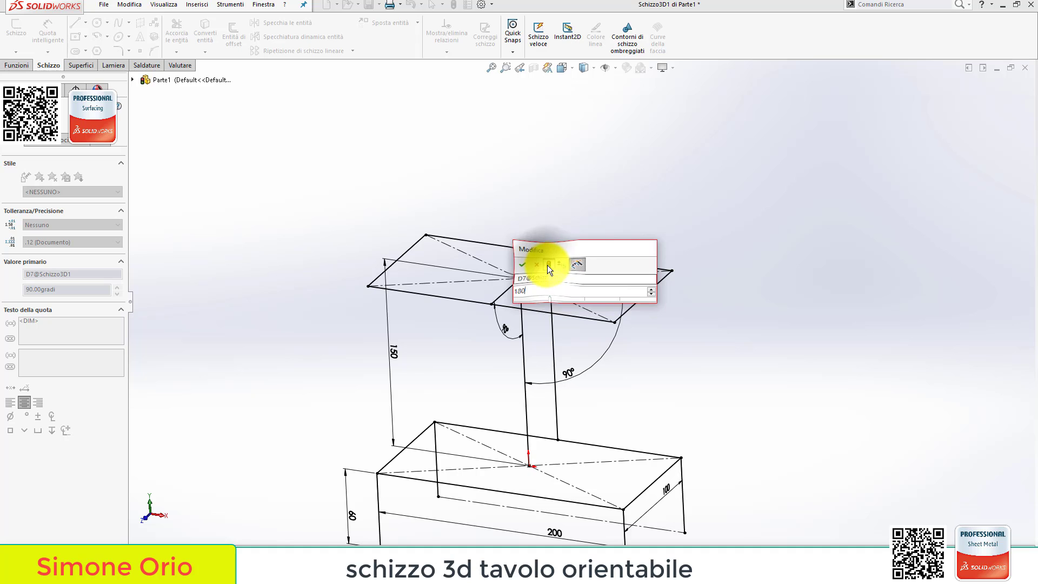
{"action": "left_click", "coordinate": [547, 265]}
{"action": "left_click", "coordinate": [522, 265]}
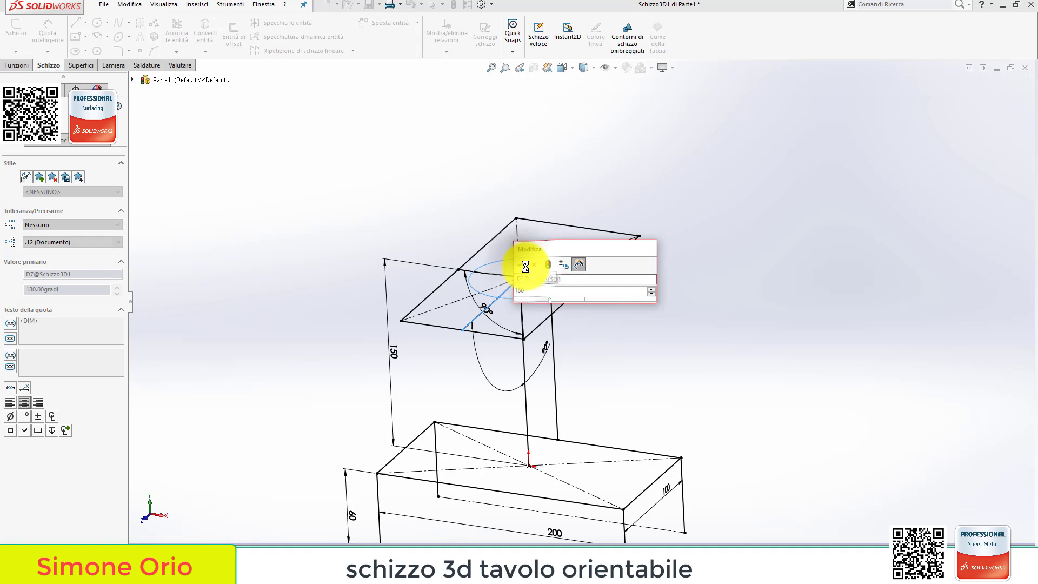
{"action": "mouse_move", "coordinate": [644, 307]}
{"action": "middle_mouse_down"}
{"action": "mouse_move", "coordinate": [651, 333]}
{"action": "mouse_move", "coordinate": [642, 350]}
{"action": "mouse_move", "coordinate": [601, 327]}
{"action": "middle_mouse_up"}
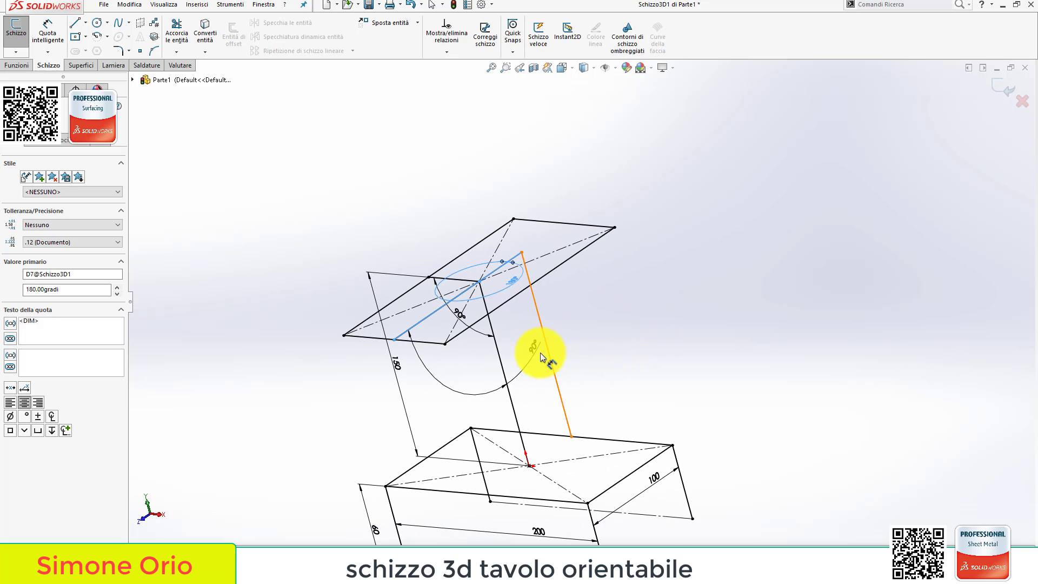
Change angle dimension D6 from 90° to 45° and view the sketch from the front
{"action": "double_click", "coordinate": [464, 363]}
{"action": "type", "text": "45"}
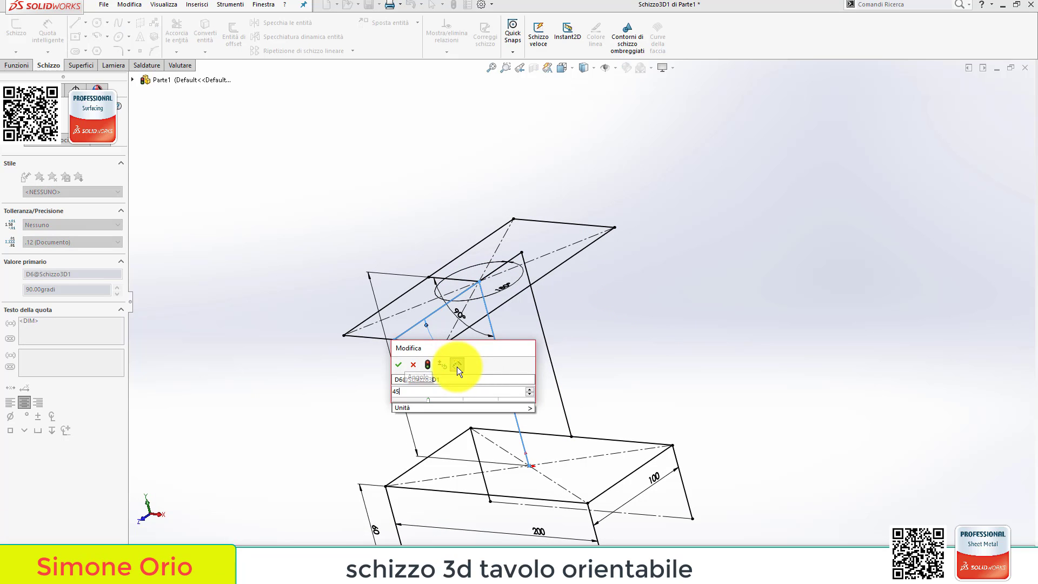
{"action": "left_click", "coordinate": [427, 365]}
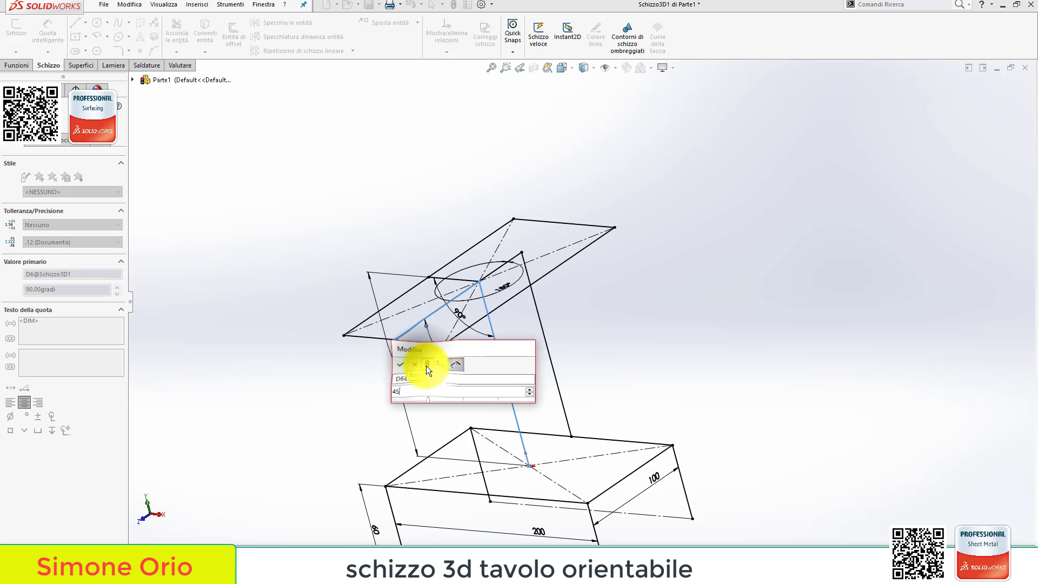
{"action": "left_click", "coordinate": [398, 366]}
{"action": "key", "text": "ctrl+1"}
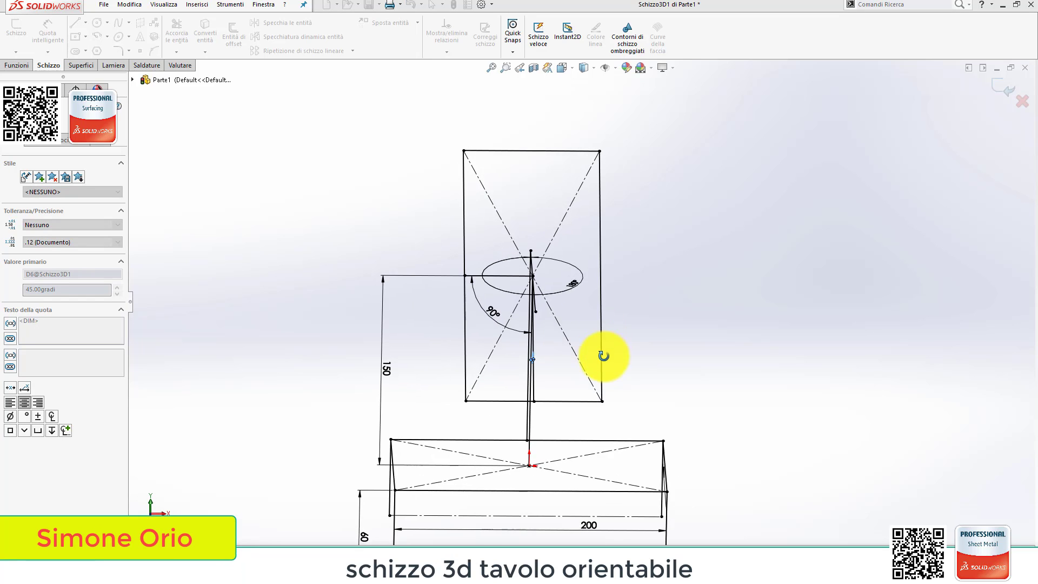
Change angle dimension D7 from 180° to 90°
{"action": "left_click", "coordinate": [577, 292]}
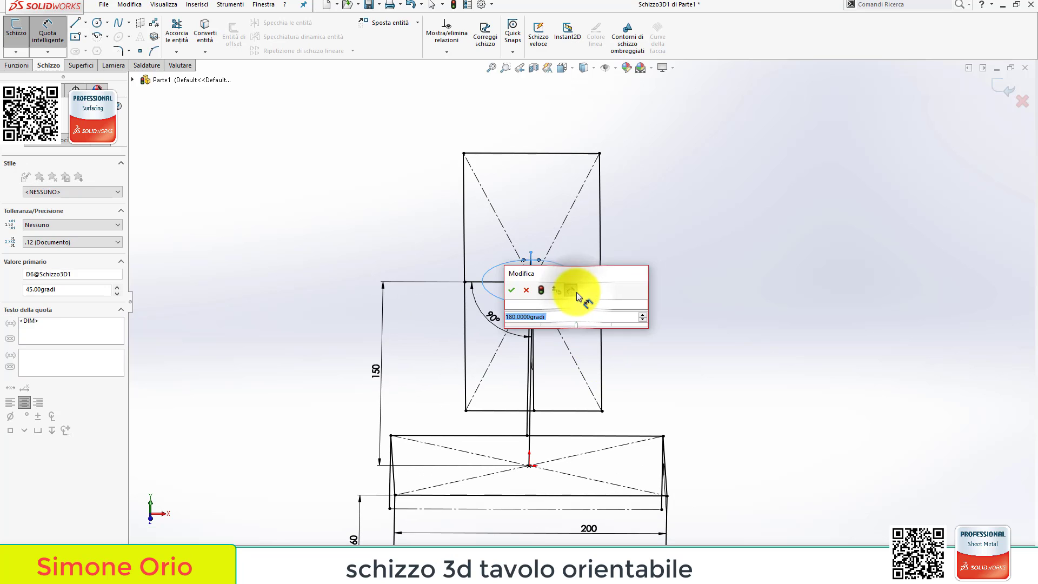
{"action": "type", "text": "90"}
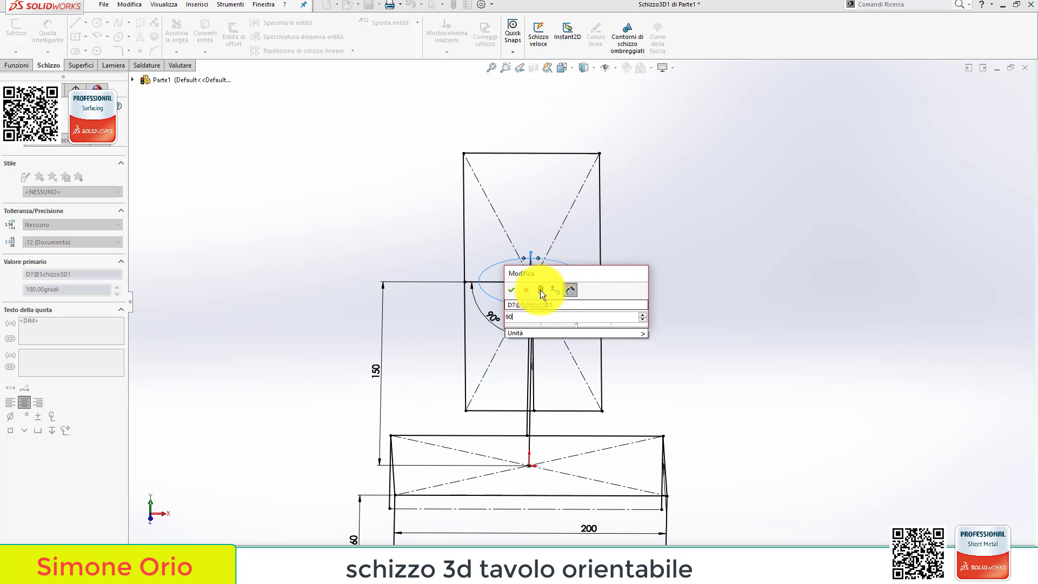
{"action": "left_click", "coordinate": [537, 290]}
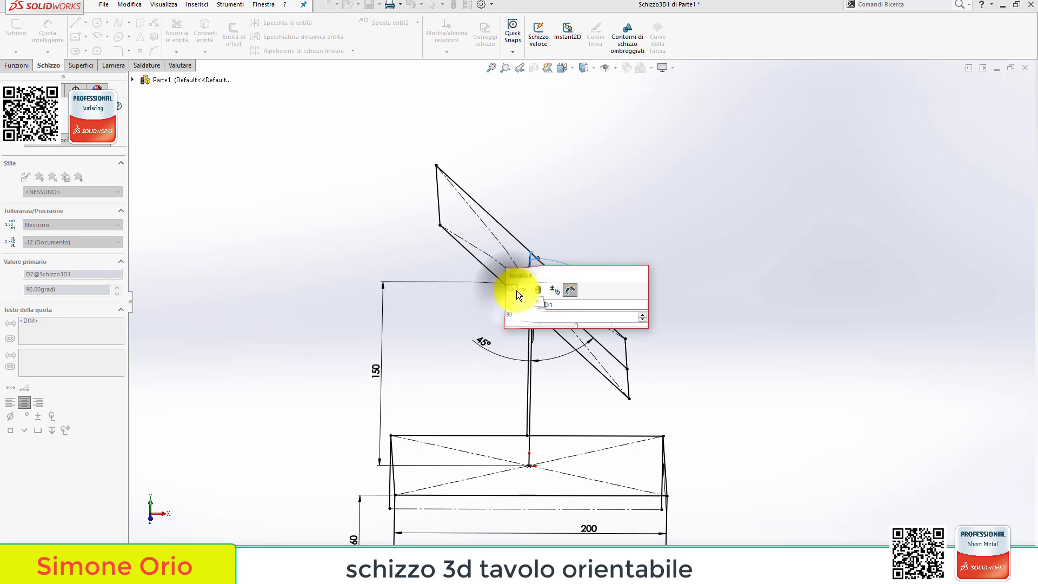
{"action": "left_click", "coordinate": [516, 290]}
{"action": "middle_click_drag", "start_coordinate": [595, 286], "coordinate": [637, 326]}
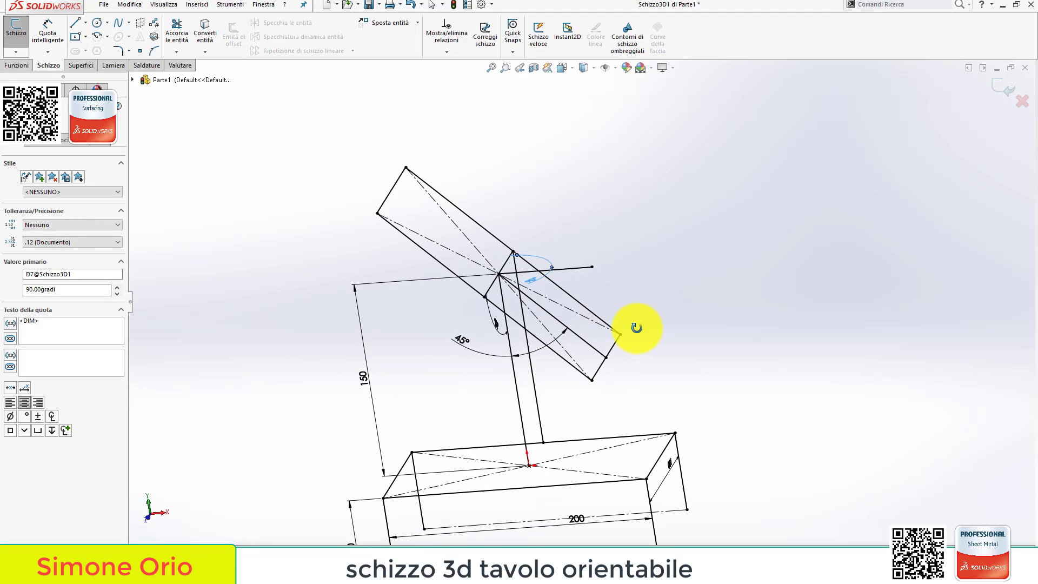
Set angle dimension D6 back from 45° to 90°, levelling the top plane
{"action": "left_click", "coordinate": [464, 343]}
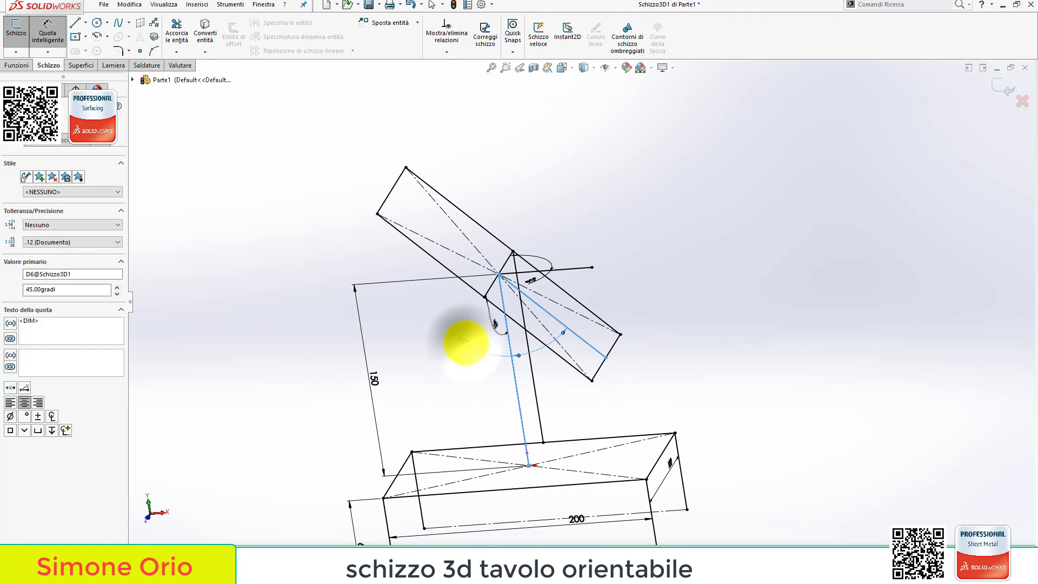
{"action": "double_click", "coordinate": [464, 342]}
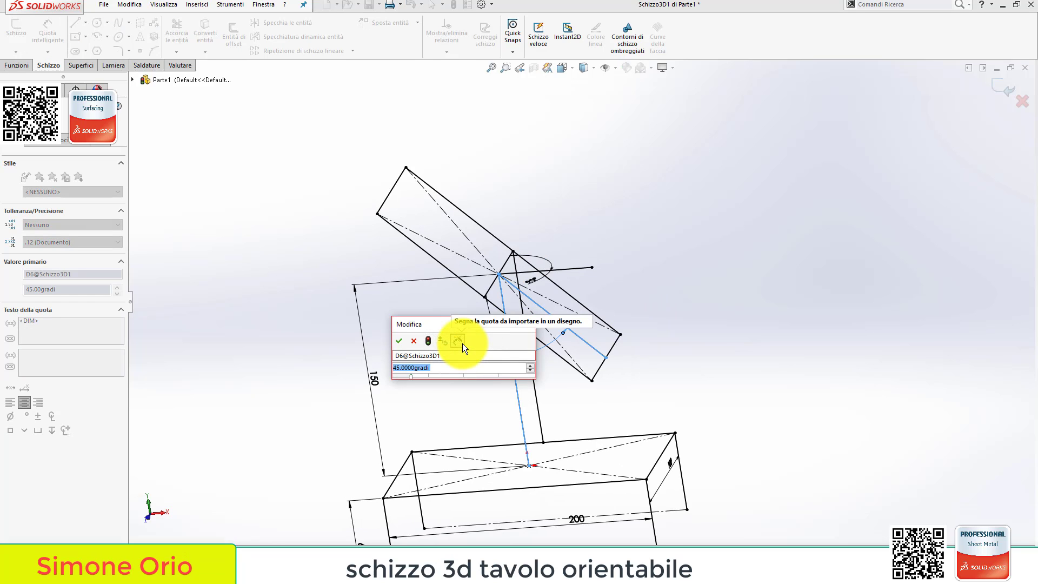
{"action": "type", "text": "8"}
{"action": "key", "text": "BackSpace"}
{"action": "type", "text": "90"}
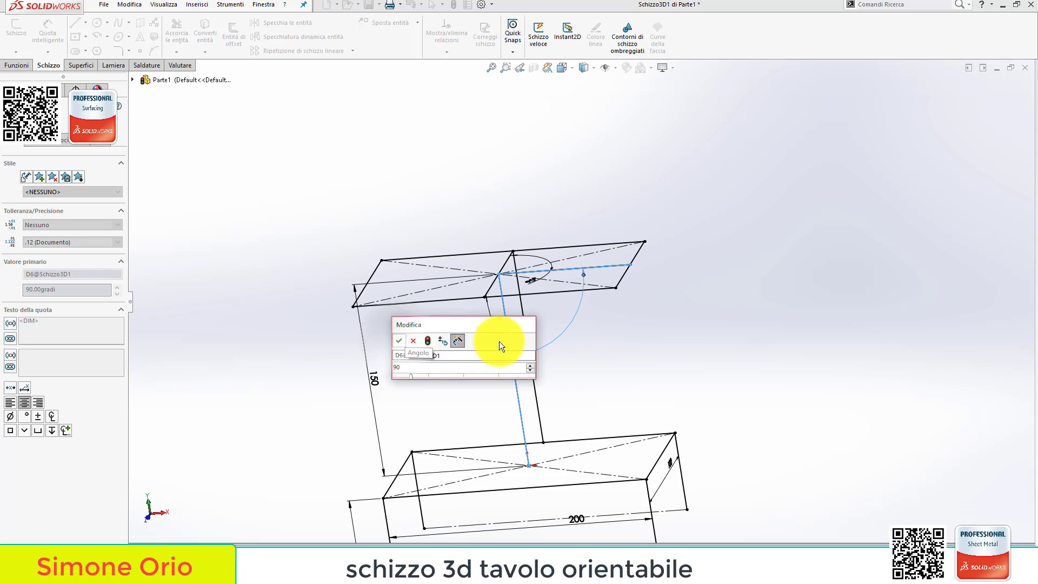
{"action": "key", "text": "Return"}
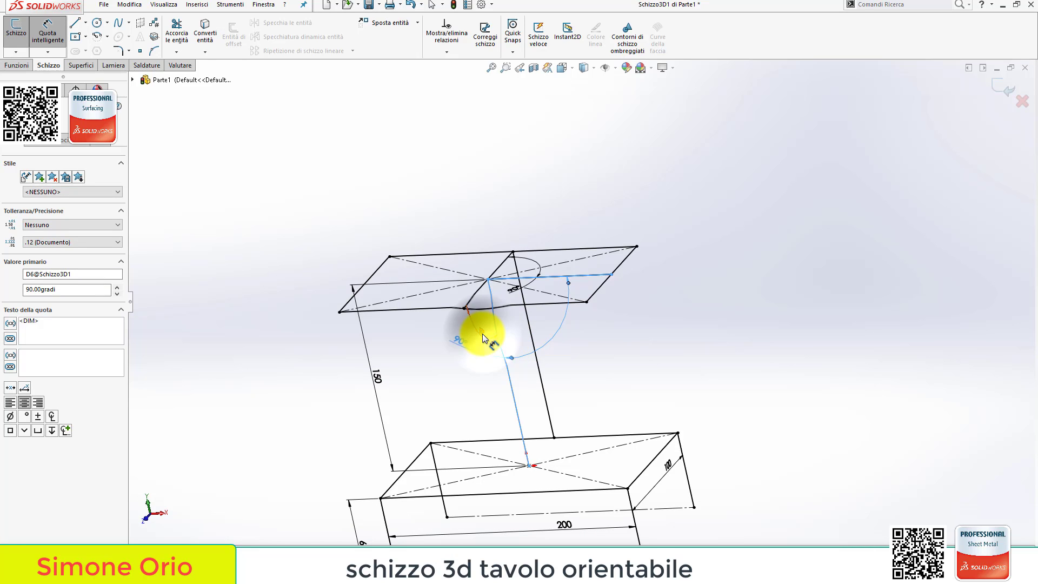
Set angle dimension D5 to 45°
{"action": "double_click", "coordinate": [482, 333]}
{"action": "type", "text": "45"}
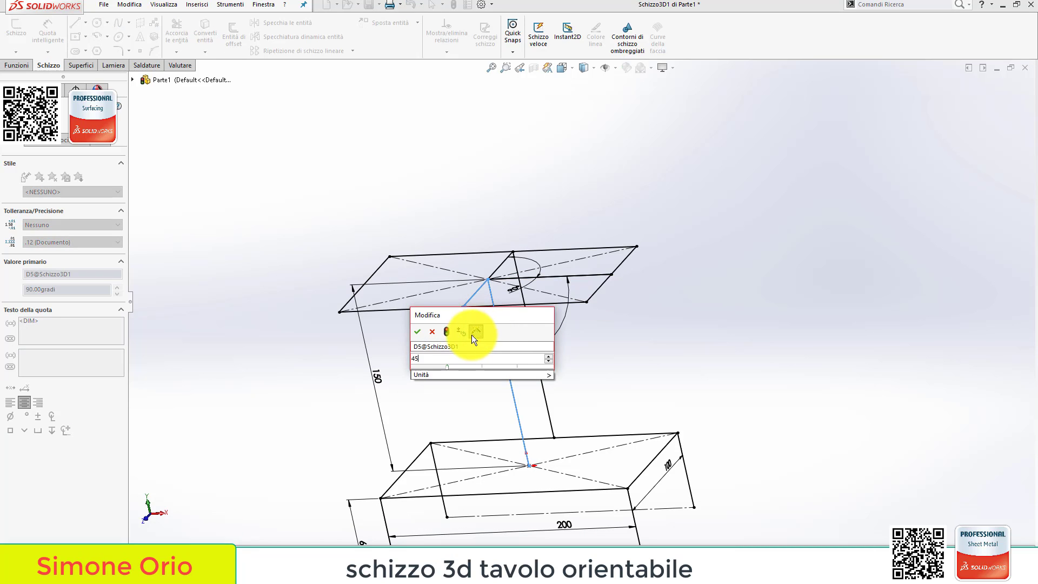
{"action": "left_click", "coordinate": [445, 332]}
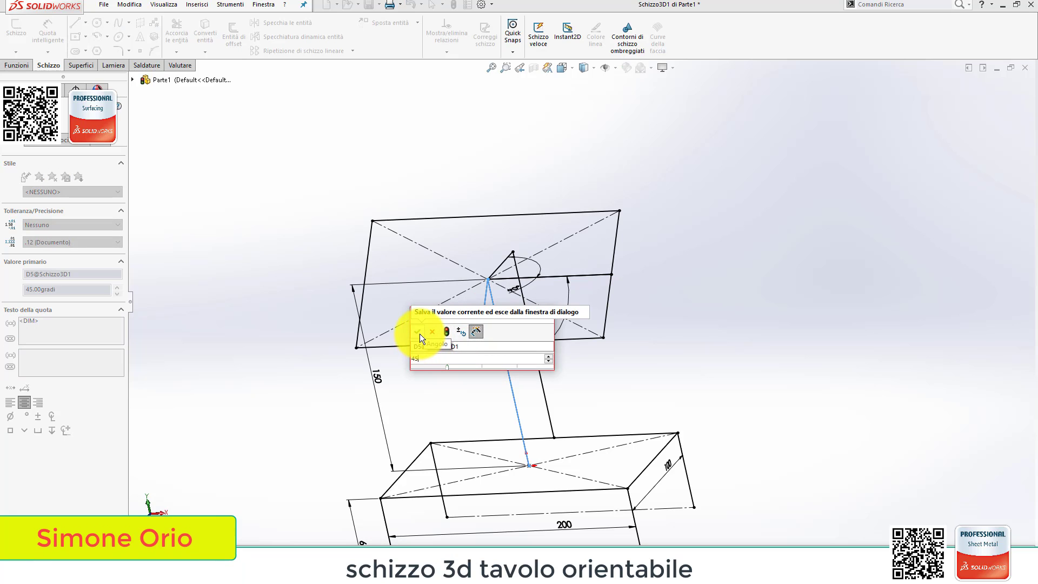
{"action": "left_click", "coordinate": [419, 332]}
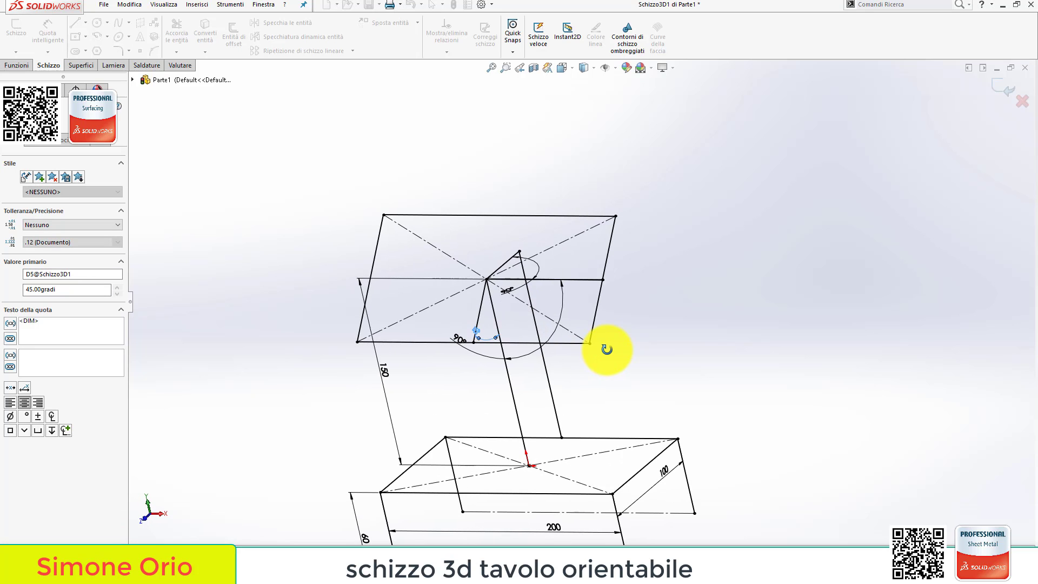
Change angle dimension D7 from 90° to 0° and check the tilted top plane
{"action": "key", "text": "d"}
{"action": "left_click", "coordinate": [514, 291]}
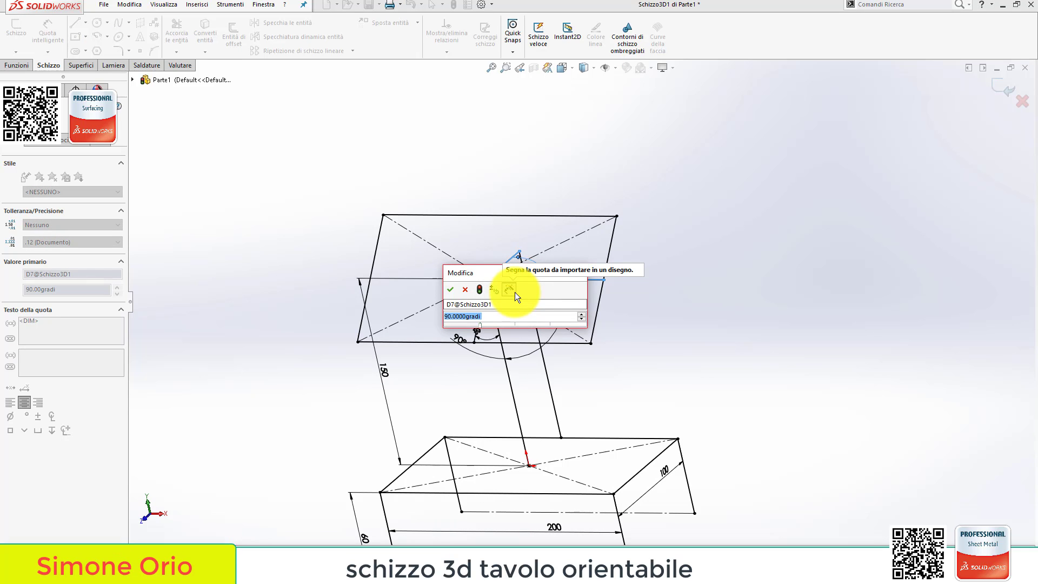
{"action": "type", "text": "0"}
{"action": "left_click", "coordinate": [481, 290]}
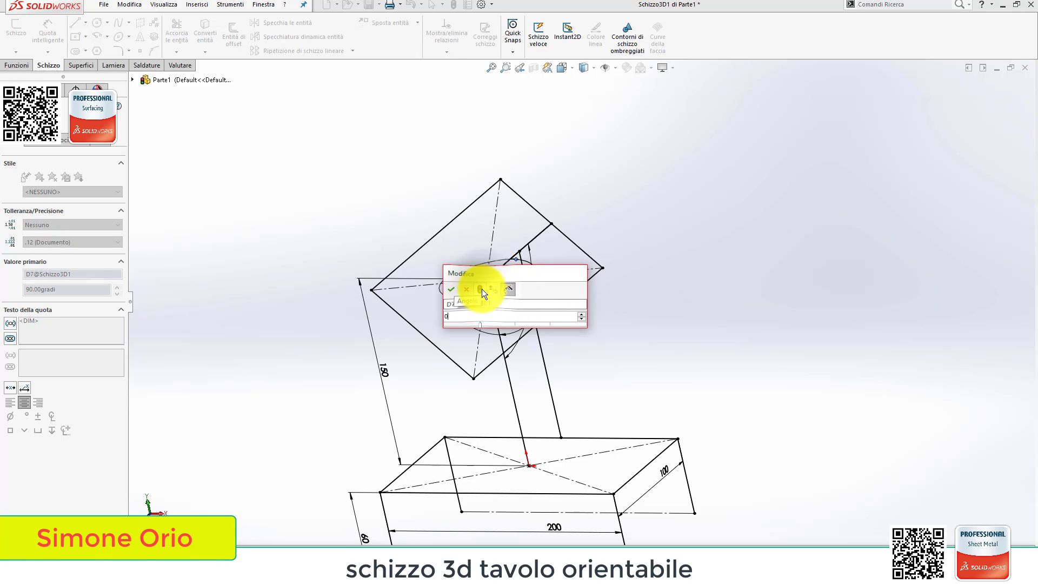
{"action": "left_click", "coordinate": [449, 288]}
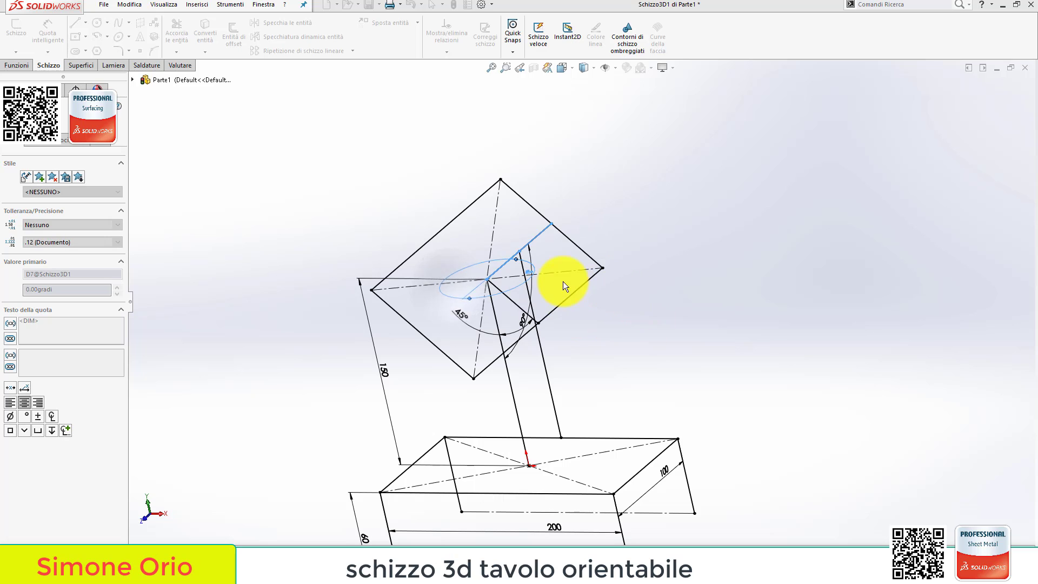
{"action": "mouse_move", "coordinate": [531, 322]}
{"action": "middle_mouse_down"}
{"action": "mouse_move", "coordinate": [589, 343]}
{"action": "mouse_move", "coordinate": [556, 283]}
{"action": "mouse_move", "coordinate": [524, 335]}
{"action": "mouse_move", "coordinate": [581, 384]}
{"action": "mouse_move", "coordinate": [655, 338]}
{"action": "mouse_move", "coordinate": [649, 366]}
{"action": "middle_mouse_up"}
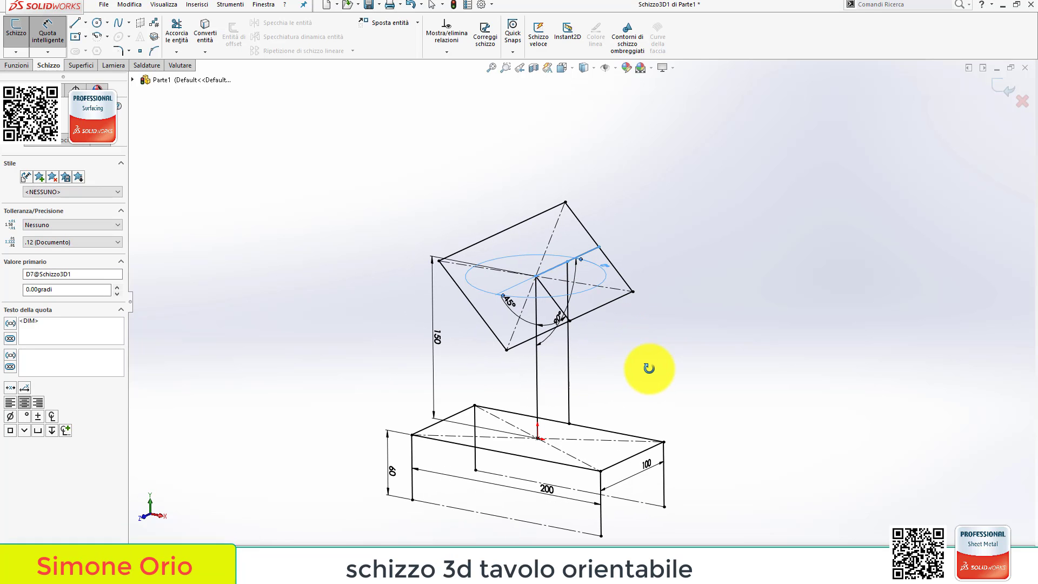